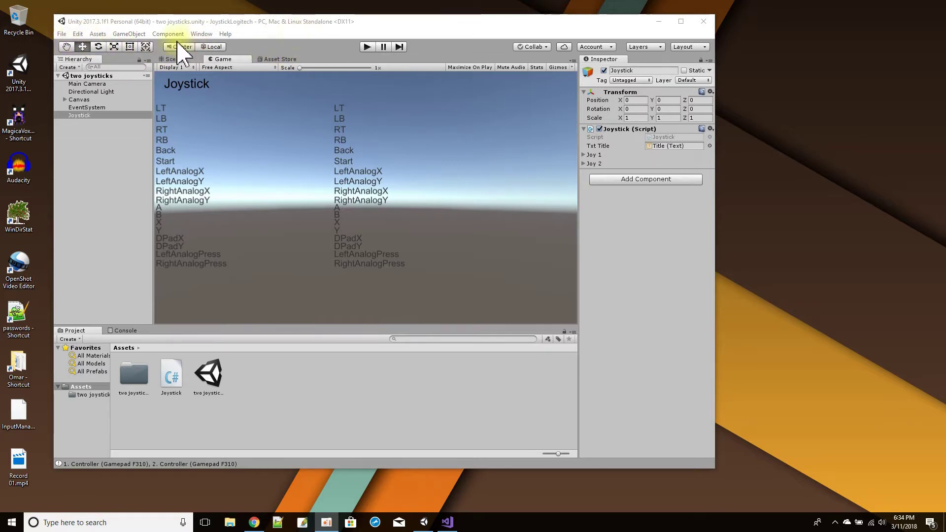
Open the project's Input Manager settings, keep the Axes size at 54, and review the joystick entries for both controllers
{"action": "left_click", "coordinate": [78, 33]}
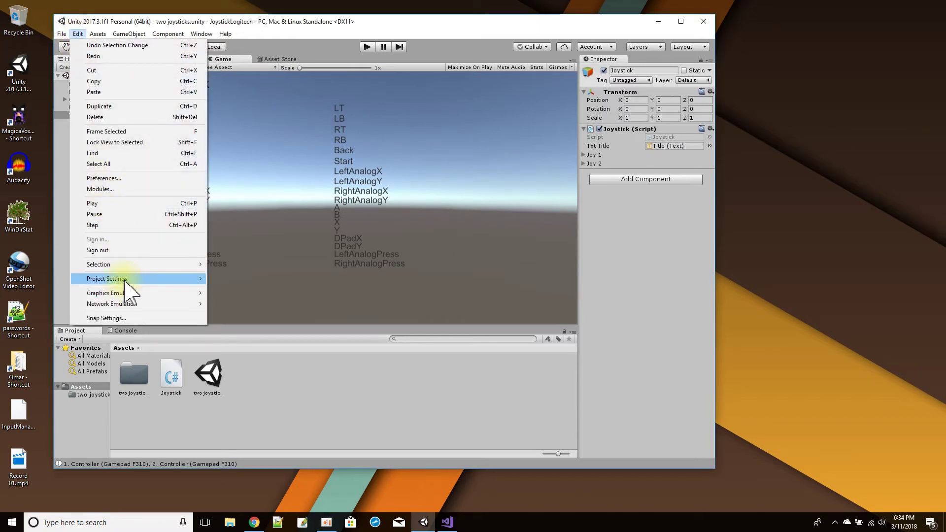
{"action": "mouse_move", "coordinate": [124, 283]}
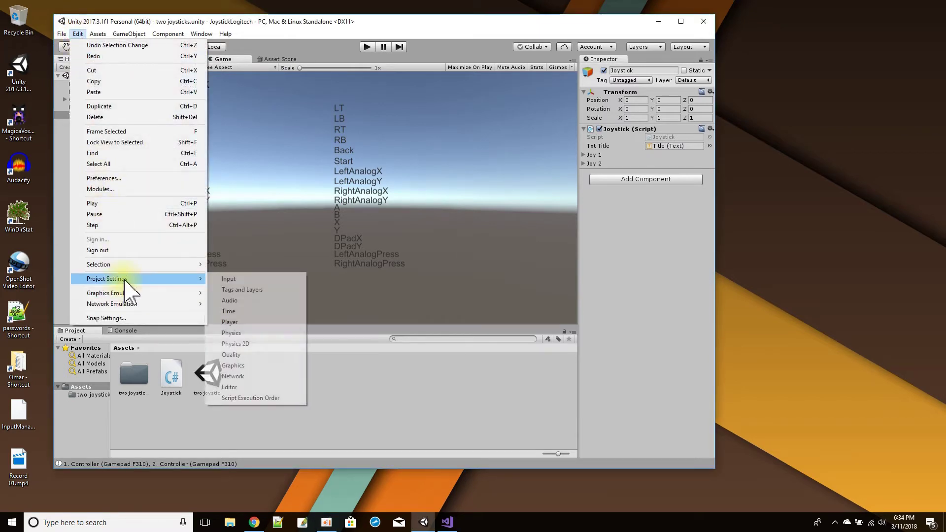
{"action": "left_click", "coordinate": [229, 280]}
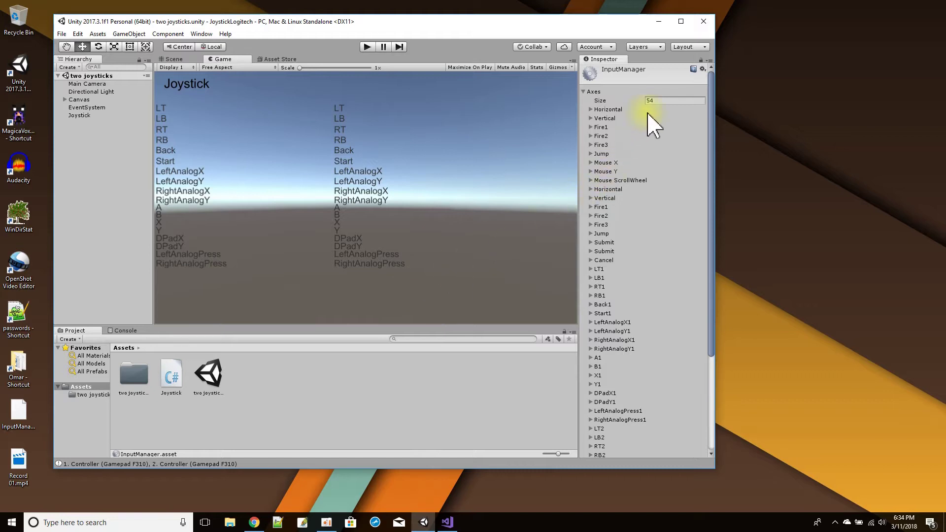
{"action": "left_click", "coordinate": [651, 101]}
{"action": "type", "text": "54"}
{"action": "key", "text": "Return"}
{"action": "scroll", "coordinate": [646, 250], "scroll_direction": "down", "scroll_amount": 3}
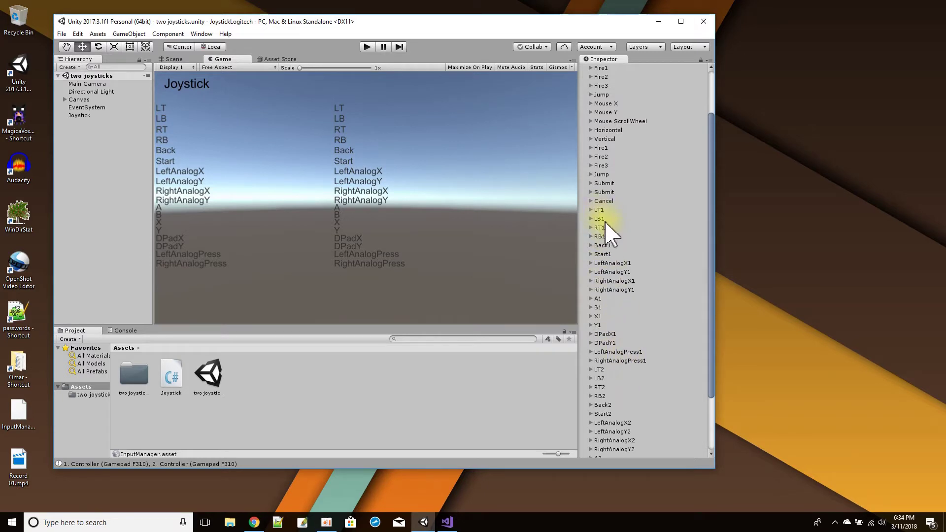
{"action": "scroll", "coordinate": [645, 315], "scroll_direction": "down", "scroll_amount": 3}
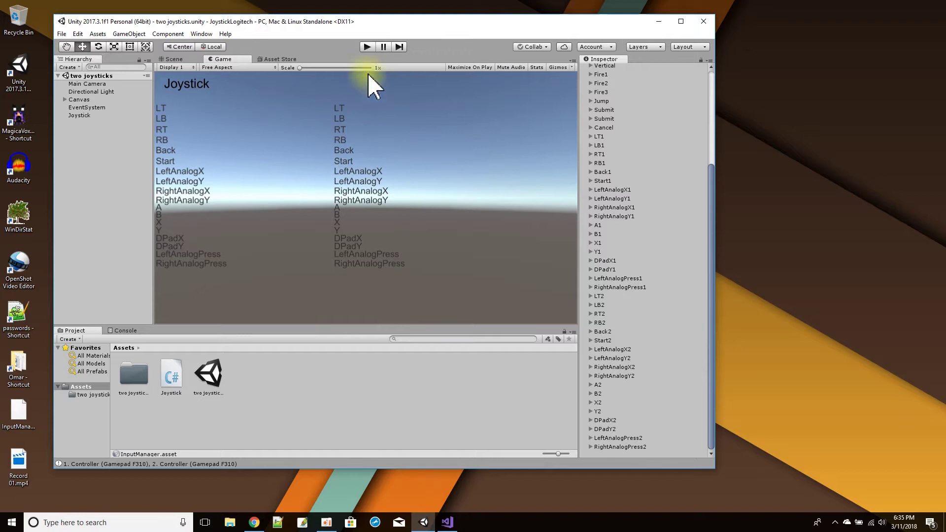
Run the two joysticks scene to check the input readouts of both controllers, and stop it
{"action": "left_click", "coordinate": [367, 47]}
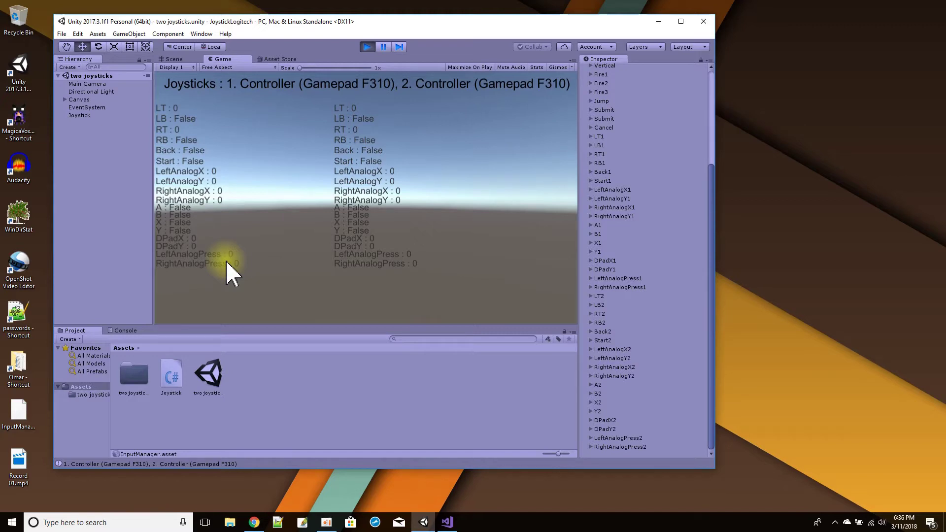
{"action": "left_click", "coordinate": [366, 47]}
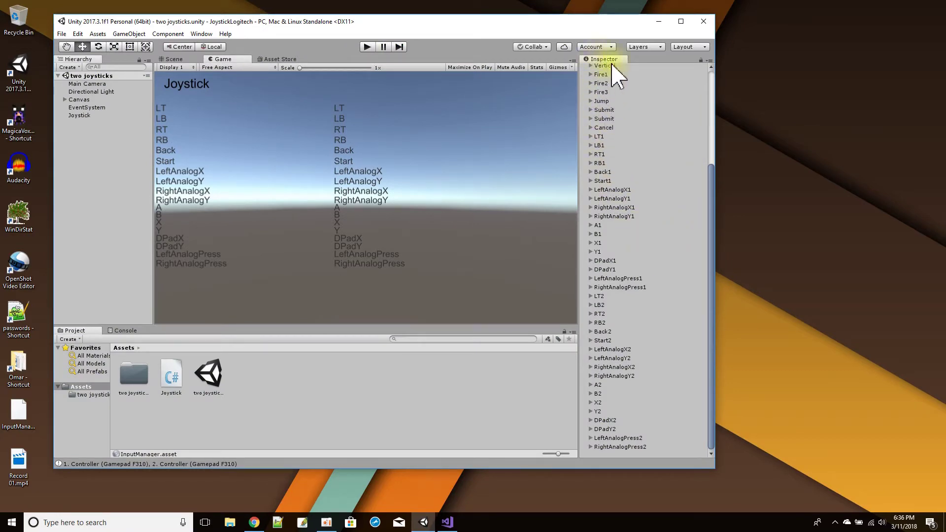
Switch to Chrome and examine the input mappings table in Joystick Mappings F310.pdf, including the LB row
{"action": "left_click", "coordinate": [254, 522]}
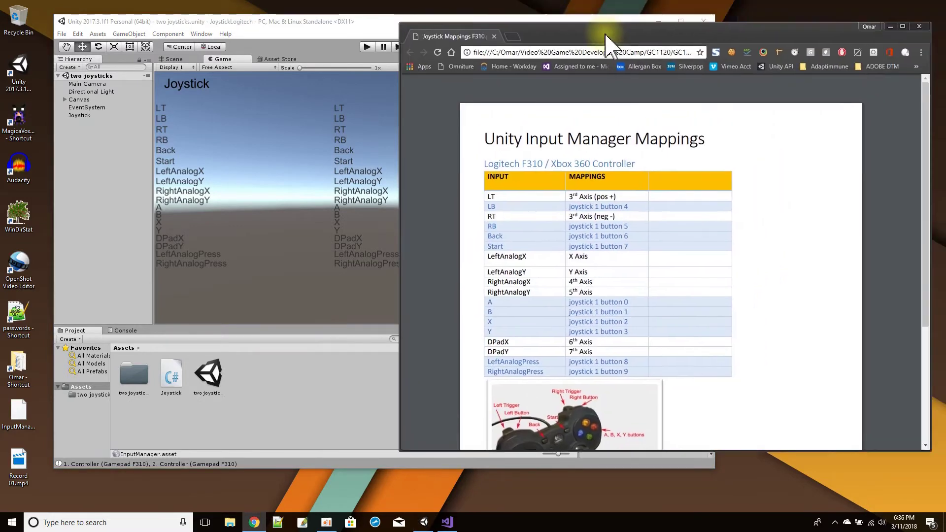
{"action": "left_click_drag", "start_coordinate": [605, 34], "coordinate": [512, 41]}
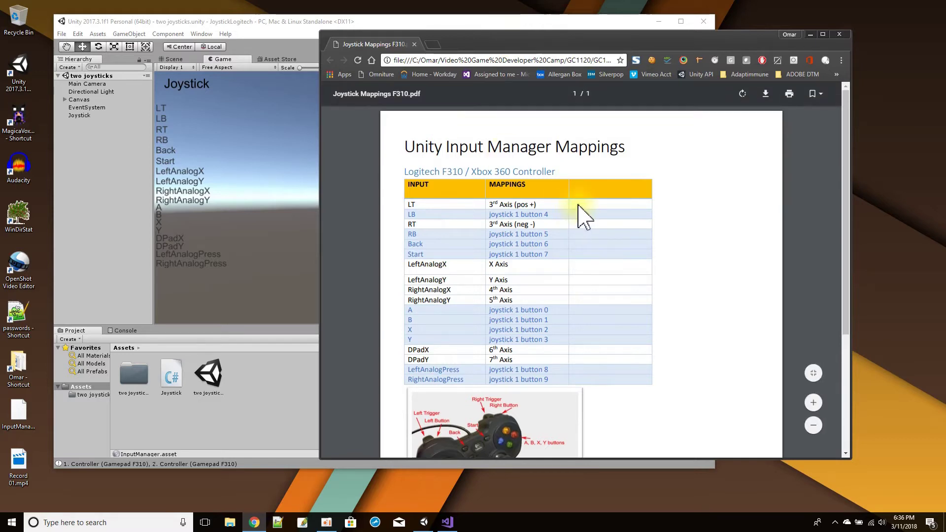
{"action": "scroll", "coordinate": [571, 246], "scroll_direction": "down", "scroll_amount": 2}
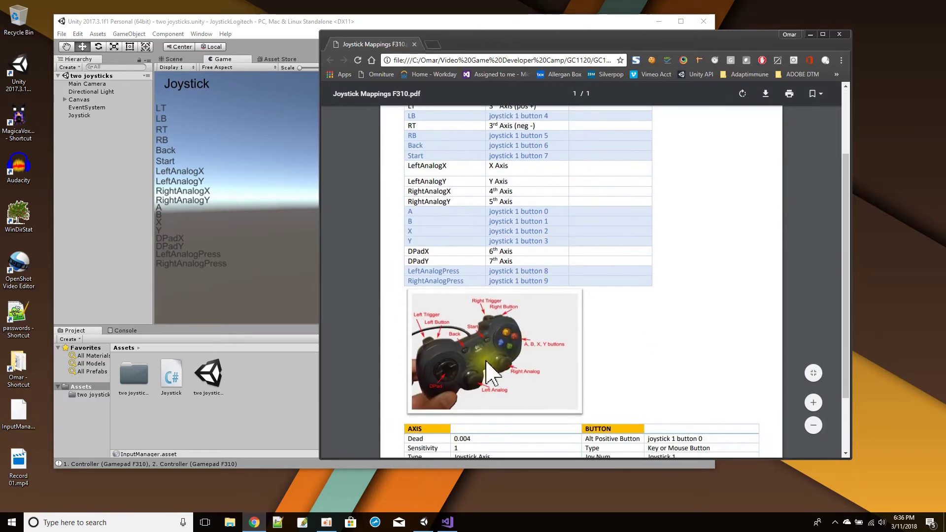
{"action": "scroll", "coordinate": [480, 365], "scroll_direction": "up", "scroll_amount": 2}
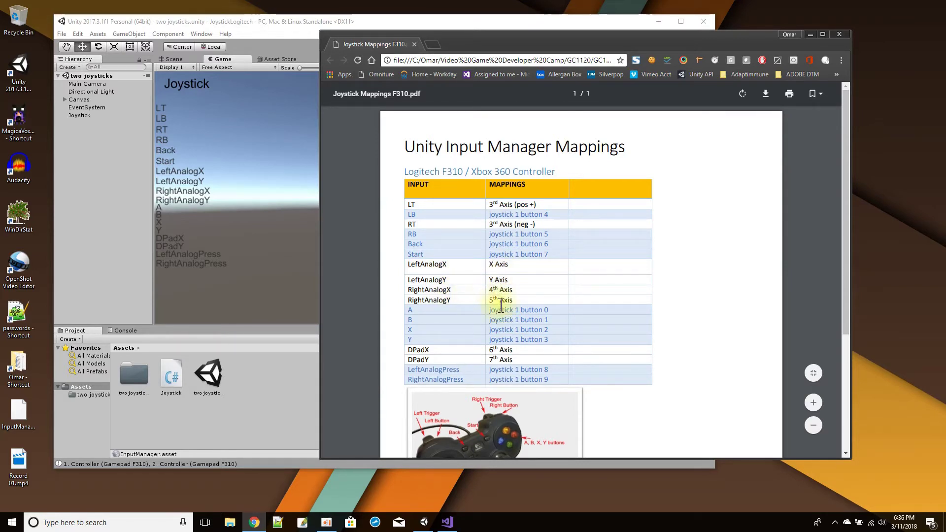
{"action": "scroll", "coordinate": [568, 287], "scroll_direction": "down", "scroll_amount": 2}
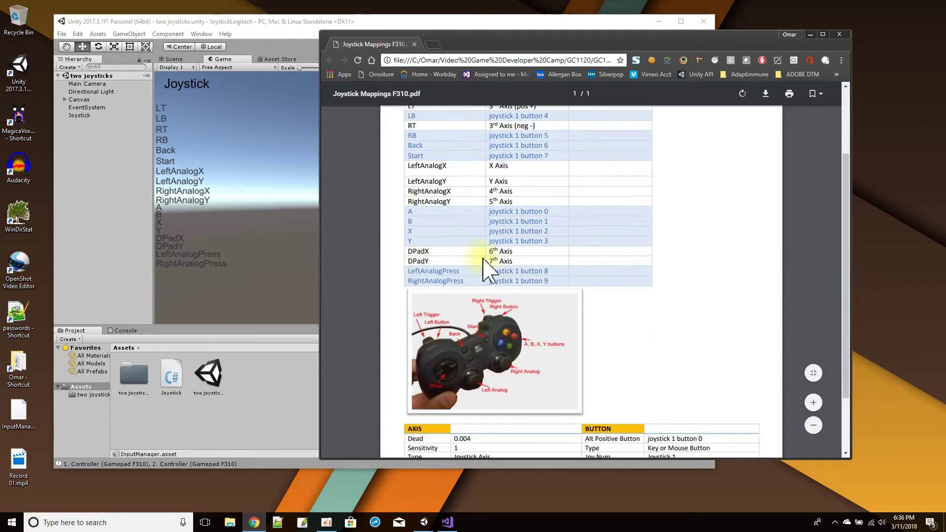
{"action": "scroll", "coordinate": [550, 264], "scroll_direction": "up", "scroll_amount": 1}
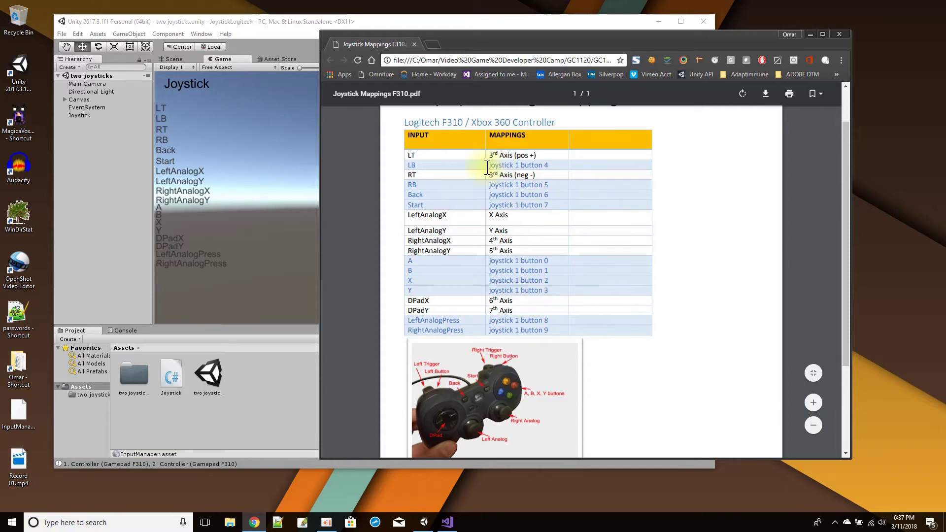
{"action": "left_click_drag", "start_coordinate": [489, 166], "coordinate": [560, 170]}
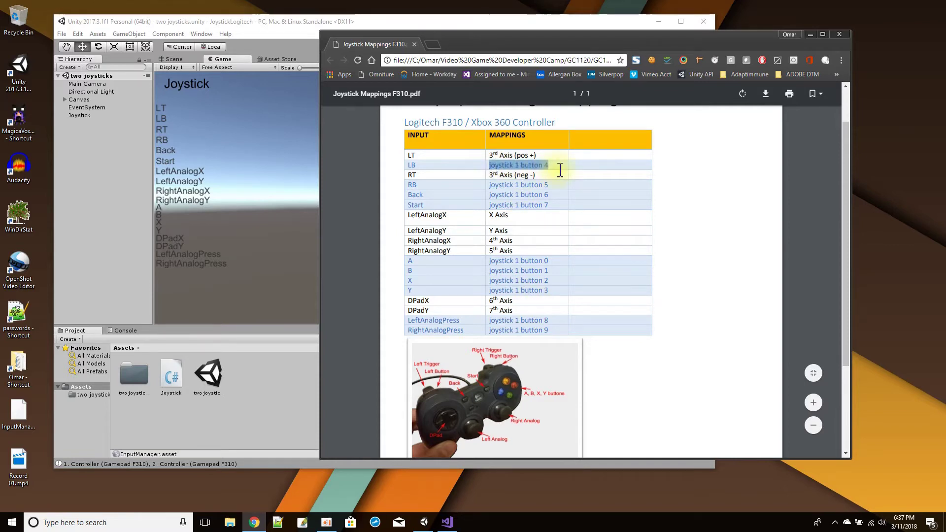
{"action": "left_click", "coordinate": [554, 198]}
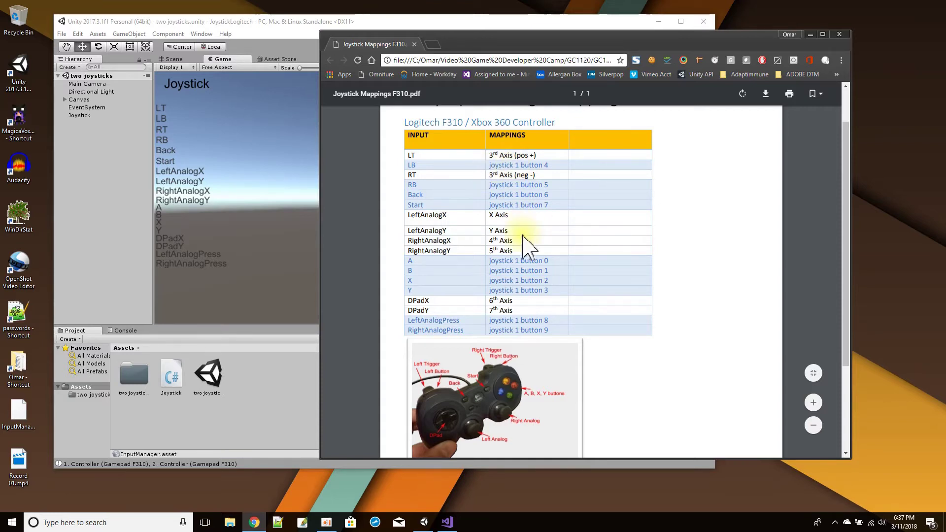
Compare the axis and button mappings in the PDF table with the labelled controller picture
{"action": "scroll", "coordinate": [523, 237], "scroll_direction": "down", "scroll_amount": 1}
{"action": "scroll", "coordinate": [527, 244], "scroll_direction": "up", "scroll_amount": 1}
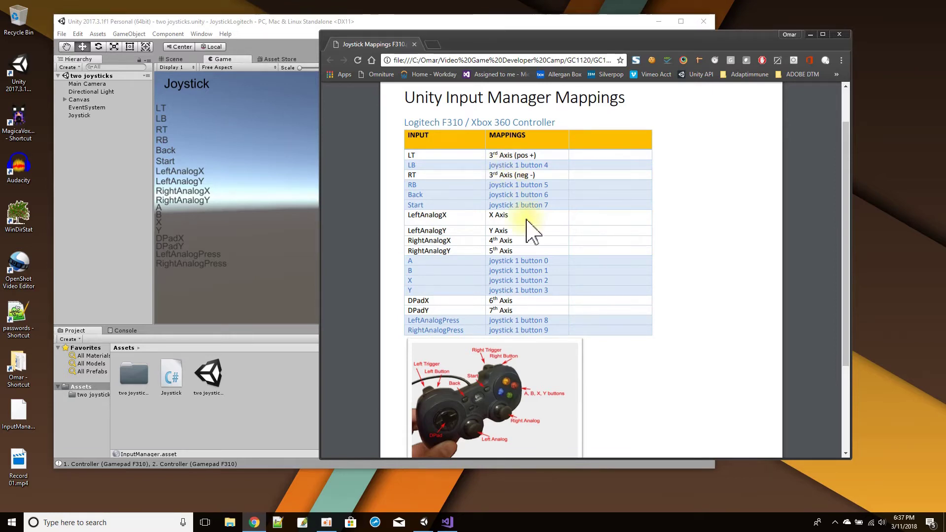
{"action": "scroll", "coordinate": [531, 225], "scroll_direction": "down", "scroll_amount": 1}
{"action": "scroll", "coordinate": [527, 207], "scroll_direction": "up", "scroll_amount": 2}
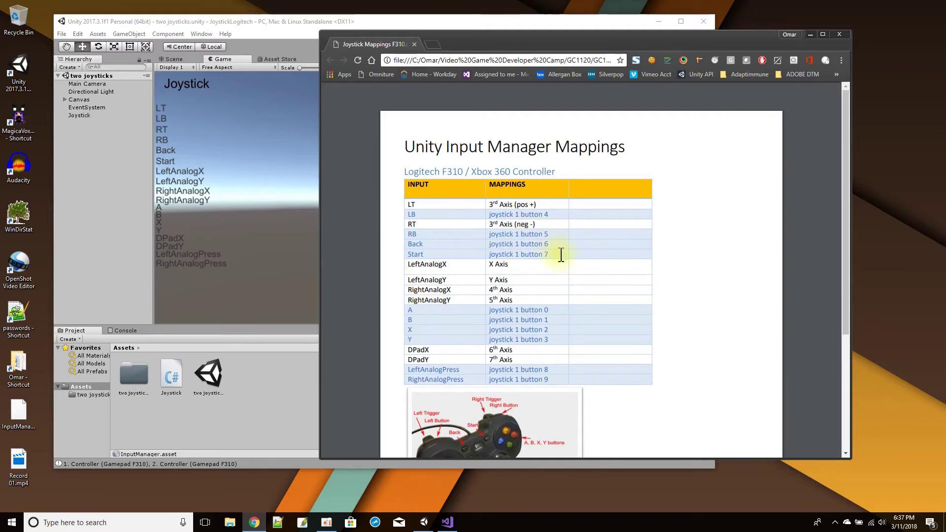
{"action": "scroll", "coordinate": [566, 269], "scroll_direction": "down", "scroll_amount": 4}
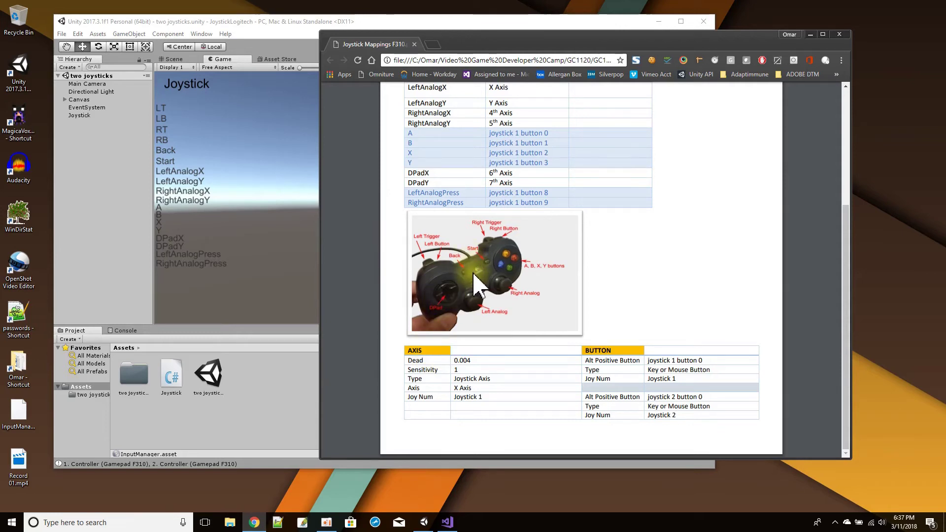
{"action": "scroll", "coordinate": [505, 197], "scroll_direction": "up", "scroll_amount": 3}
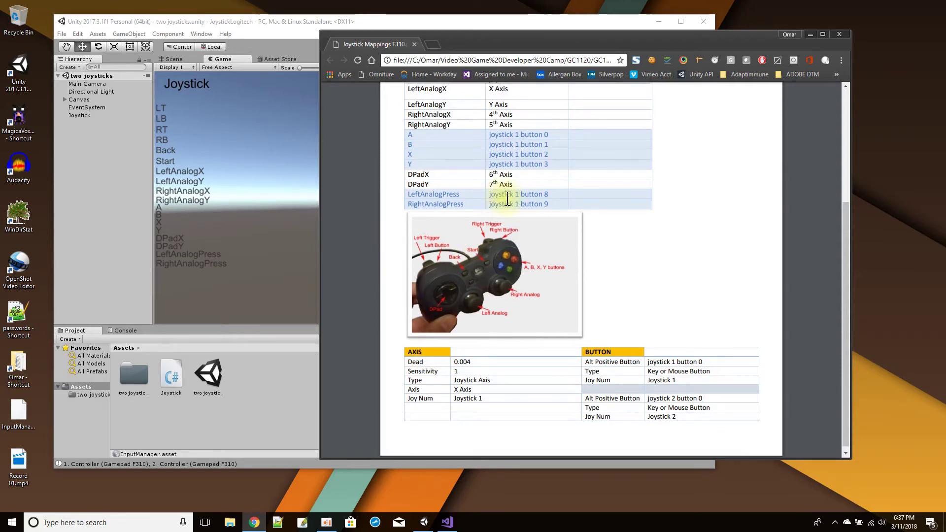
{"action": "scroll", "coordinate": [519, 310], "scroll_direction": "down", "scroll_amount": 4}
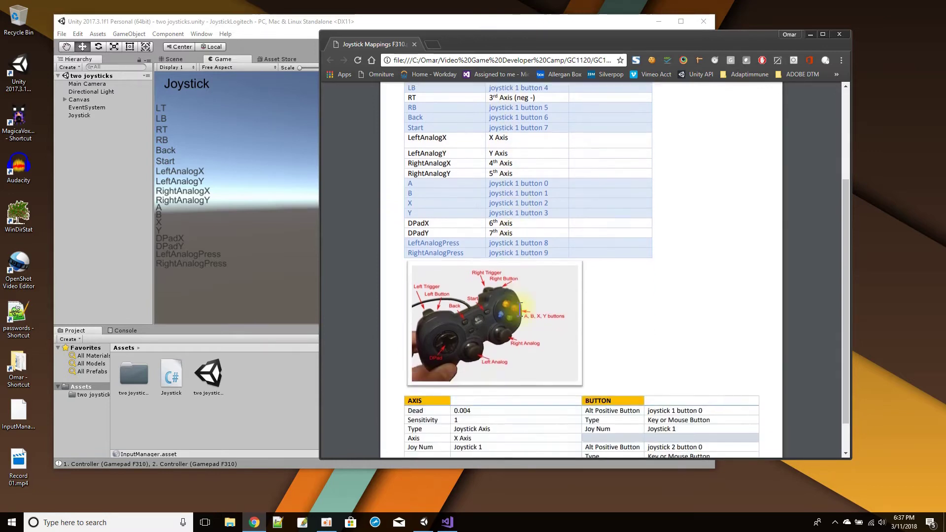
{"action": "scroll", "coordinate": [502, 171], "scroll_direction": "up", "scroll_amount": 3}
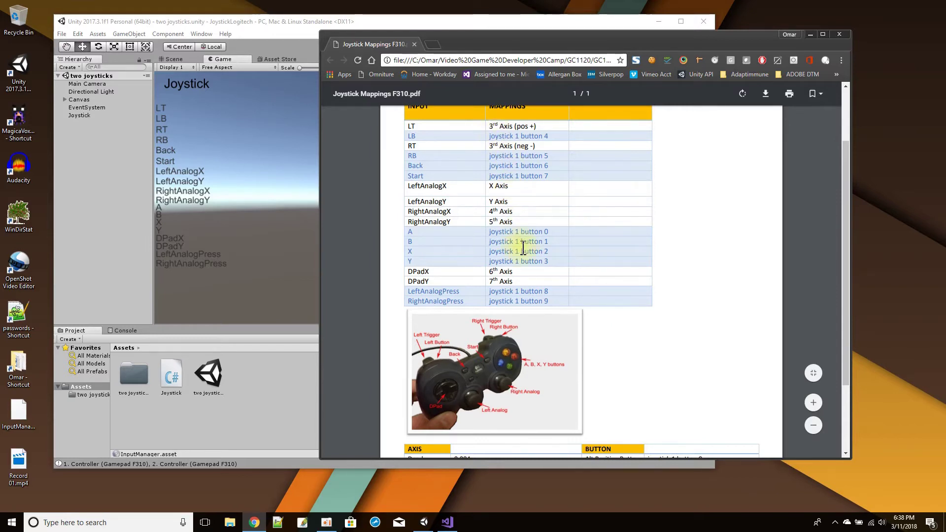
{"action": "scroll", "coordinate": [523, 249], "scroll_direction": "down", "scroll_amount": 2}
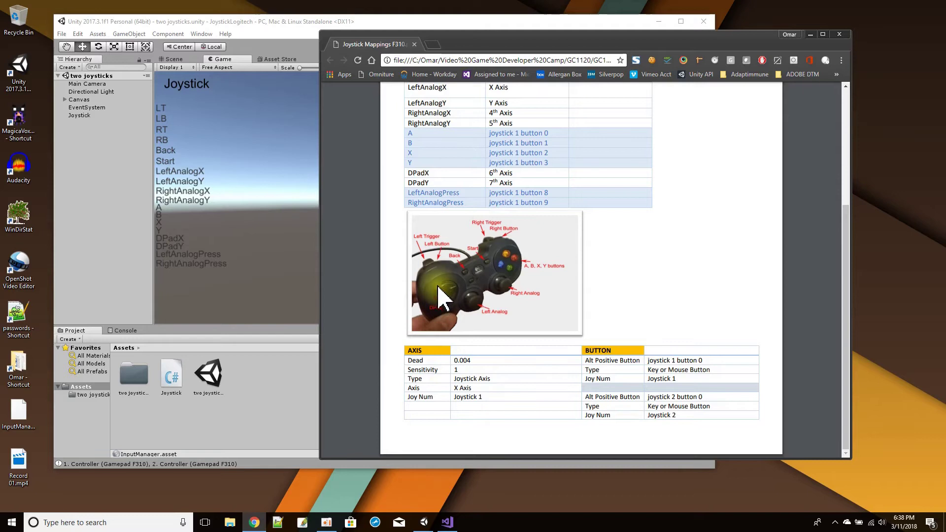
Examine the PDF's AXIS settings table against the mappings, including the Joy Num entry
{"action": "left_click", "coordinate": [462, 371]}
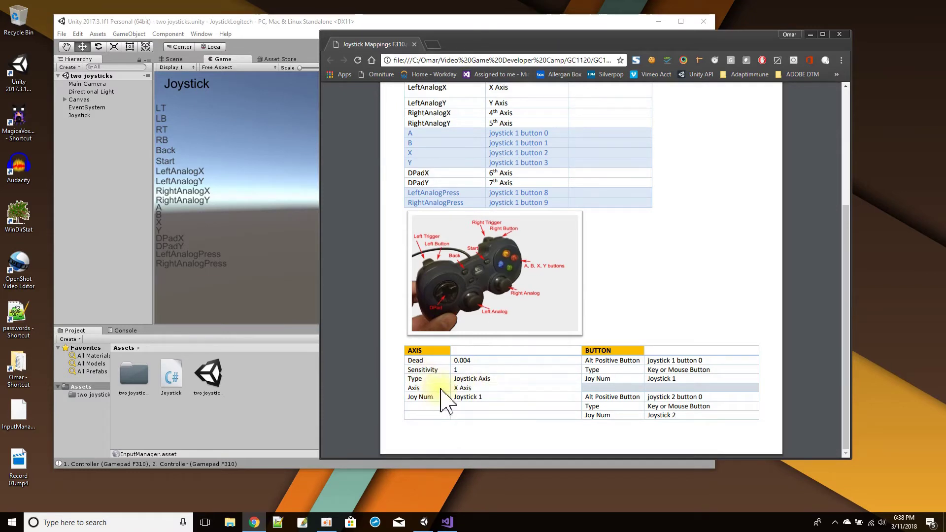
{"action": "scroll", "coordinate": [517, 152], "scroll_direction": "up", "scroll_amount": 2}
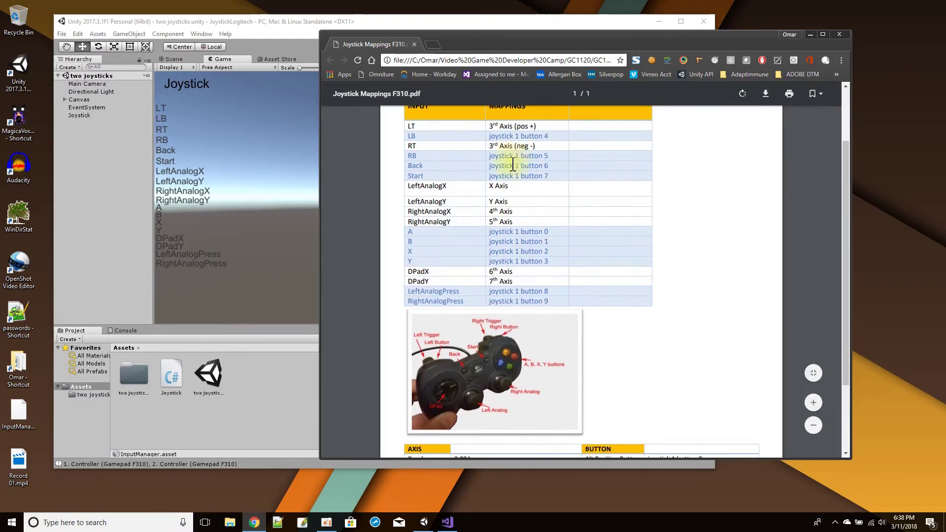
{"action": "scroll", "coordinate": [509, 270], "scroll_direction": "down", "scroll_amount": 2}
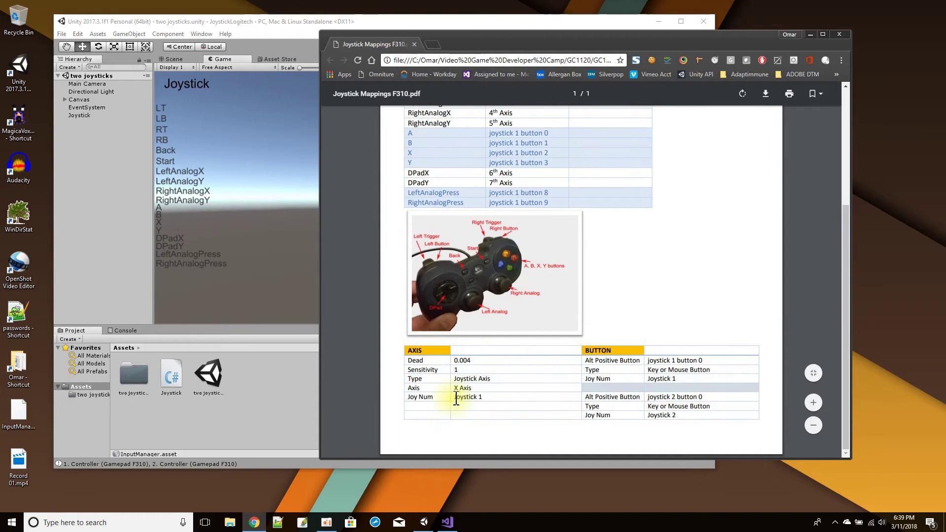
{"action": "left_click_drag", "start_coordinate": [453, 398], "coordinate": [486, 403]}
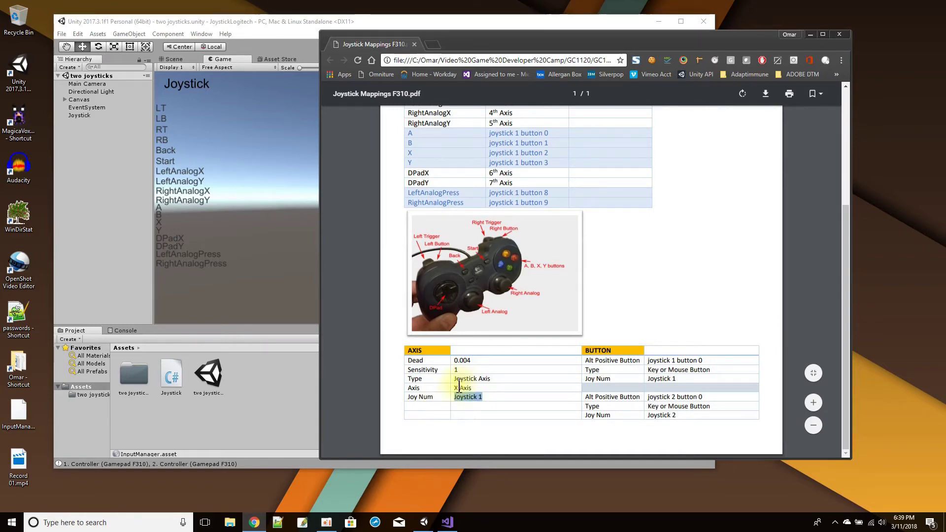
Switch to Unity and inspect the LT1 axis settings, checking back with the mappings PDF
{"action": "left_click", "coordinate": [284, 24]}
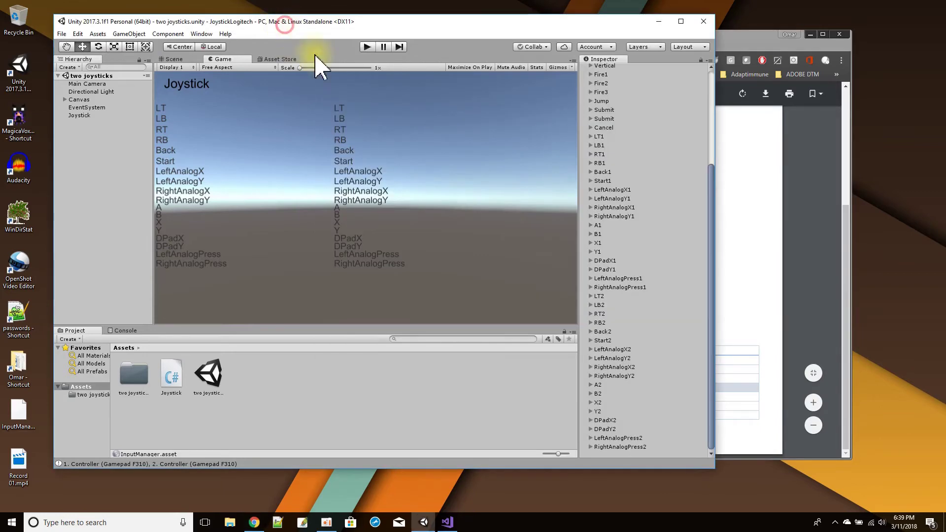
{"action": "left_click", "coordinate": [598, 137]}
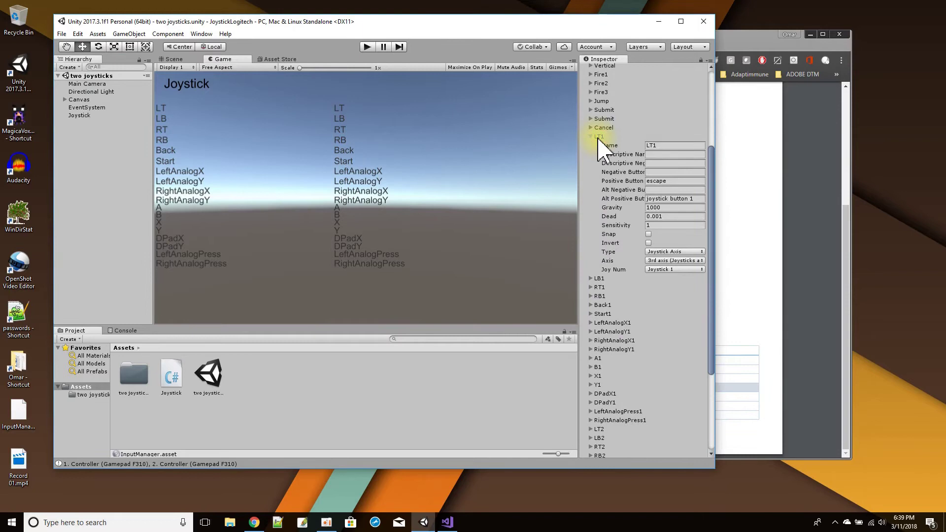
{"action": "left_click", "coordinate": [598, 137]}
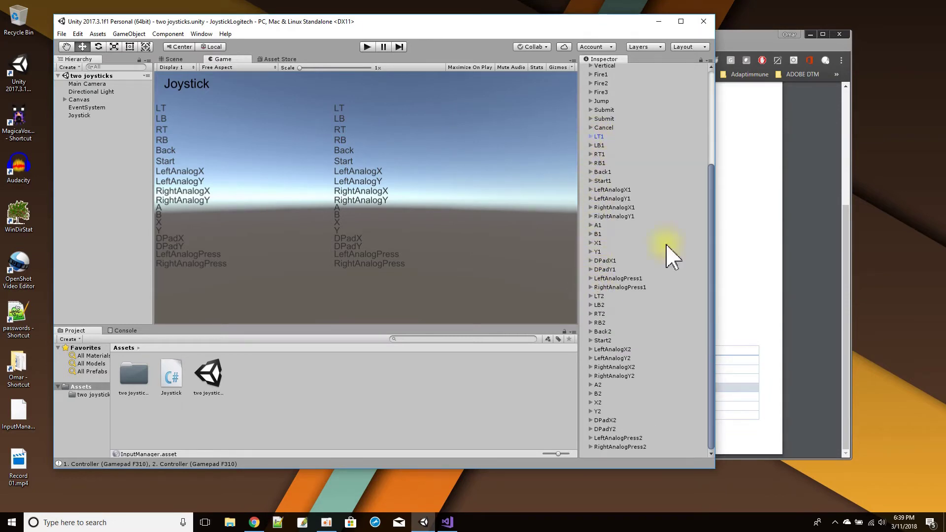
{"action": "left_click", "coordinate": [807, 166]}
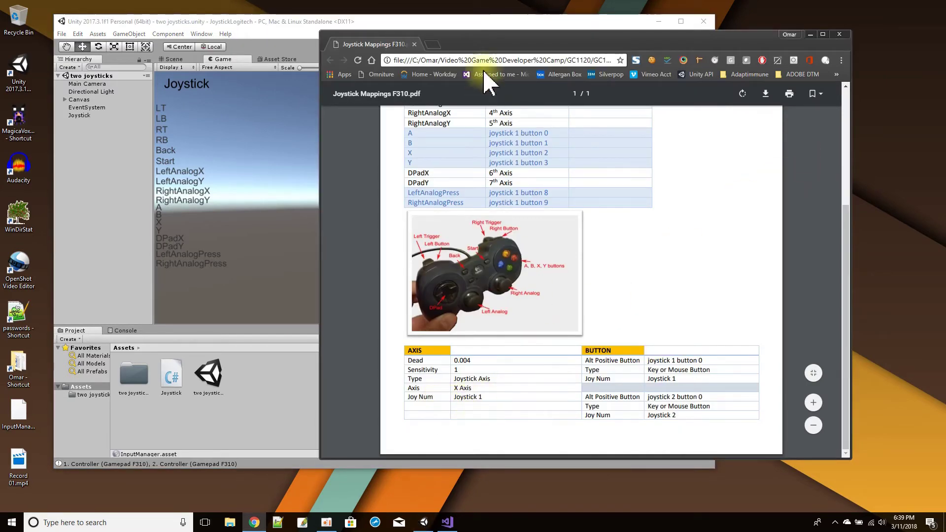
{"action": "left_click", "coordinate": [481, 22]}
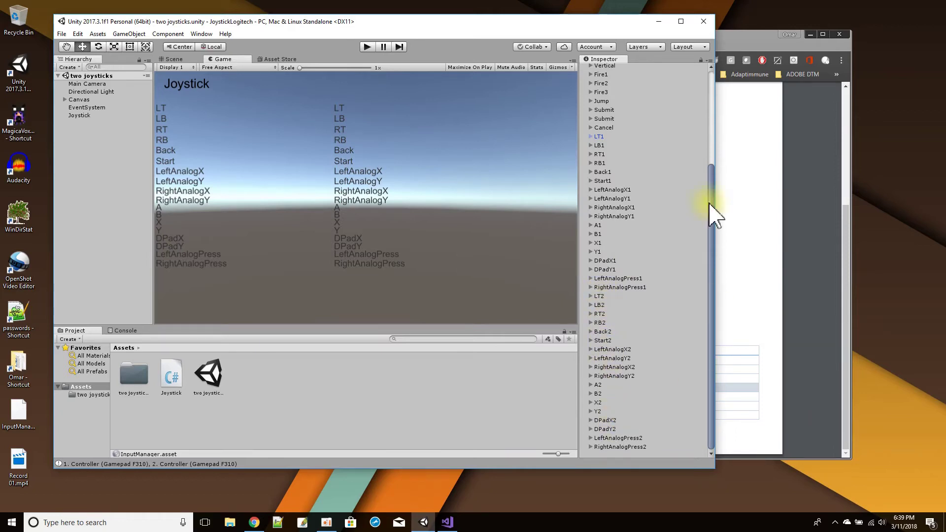
Return to the PDF in Chrome and examine the BUTTON settings for both joysticks, including the second Alt Positive Button
{"action": "left_click", "coordinate": [743, 47]}
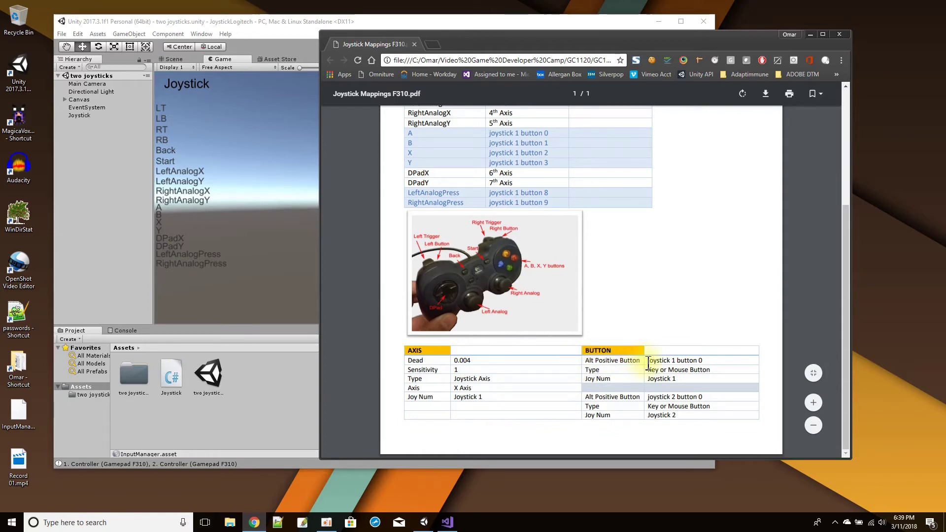
{"action": "scroll", "coordinate": [567, 295], "scroll_direction": "up", "scroll_amount": 5}
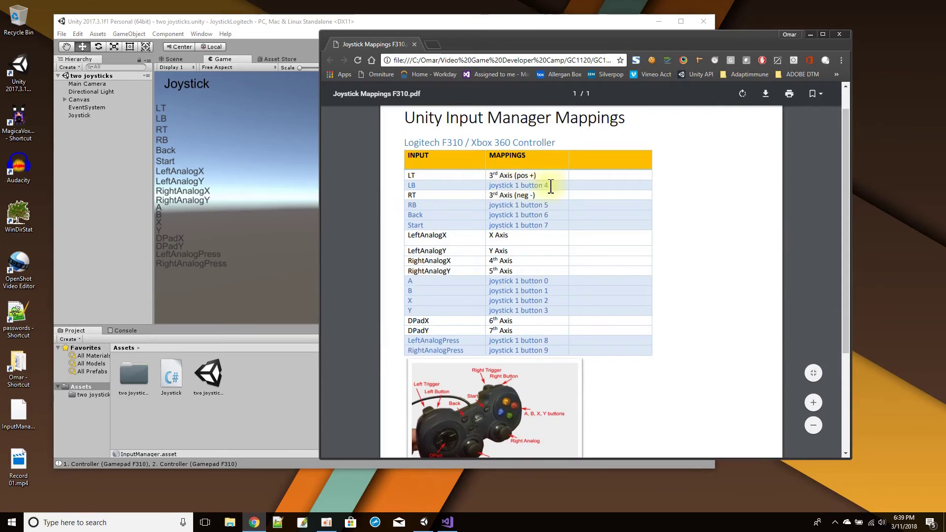
{"action": "scroll", "coordinate": [601, 295], "scroll_direction": "down", "scroll_amount": 3}
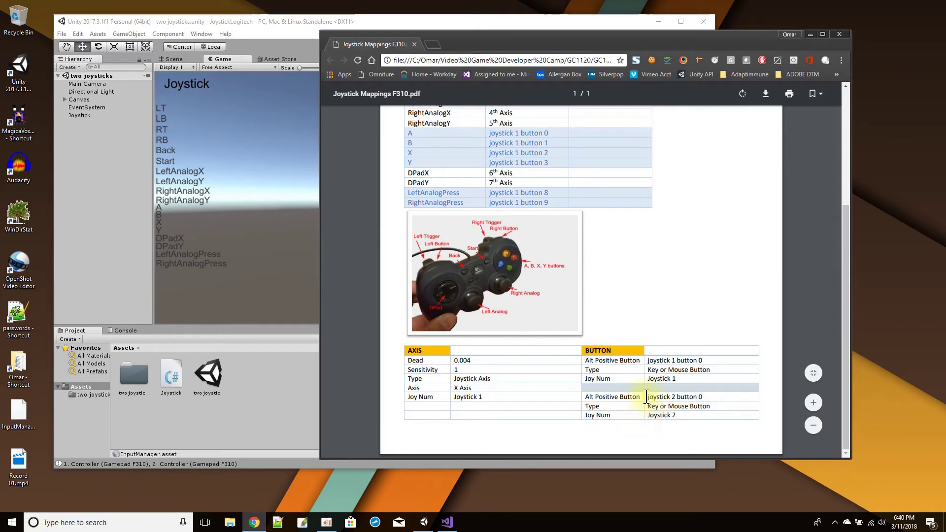
{"action": "left_click_drag", "start_coordinate": [649, 397], "coordinate": [676, 394]}
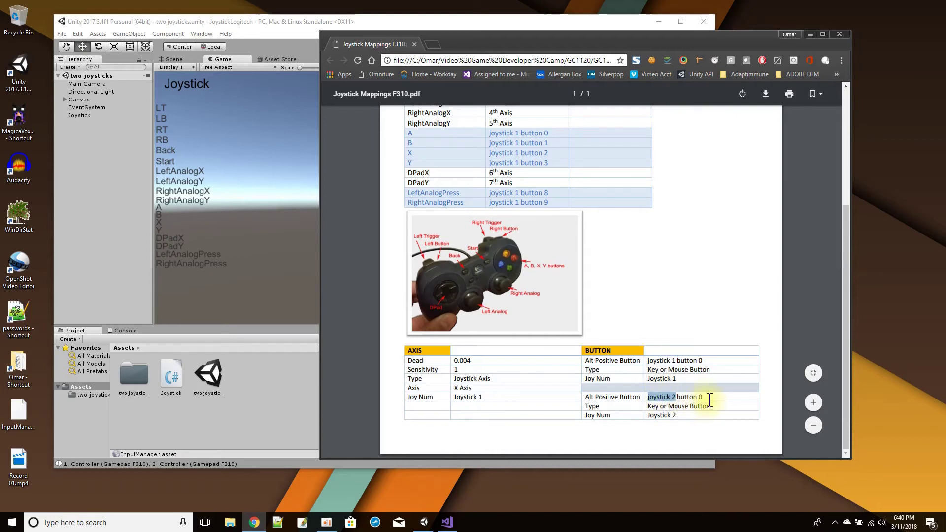
Switch from the mappings PDF to Unity and look over the joystick entries in the Input Manager's axes list
{"action": "left_click", "coordinate": [745, 401]}
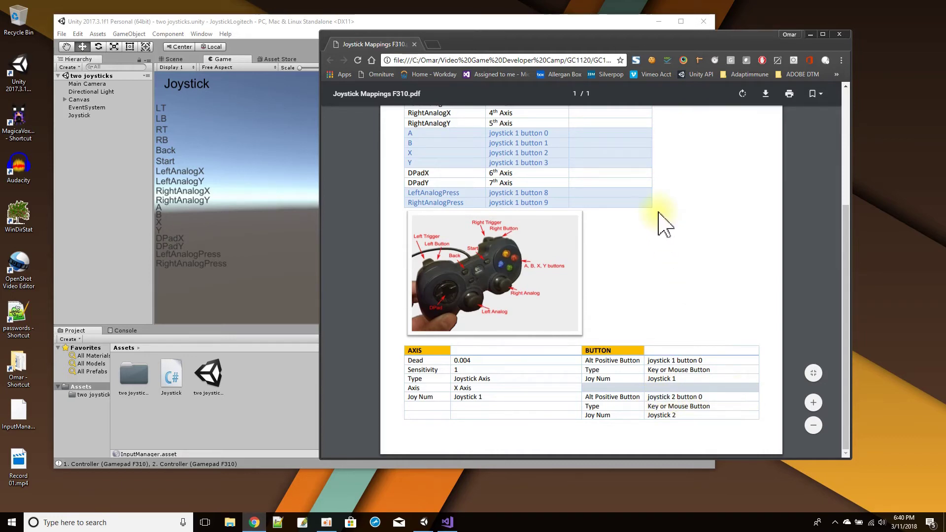
{"action": "scroll", "coordinate": [682, 296], "scroll_direction": "up", "scroll_amount": 2}
{"action": "scroll", "coordinate": [682, 296], "scroll_direction": "up", "scroll_amount": 2}
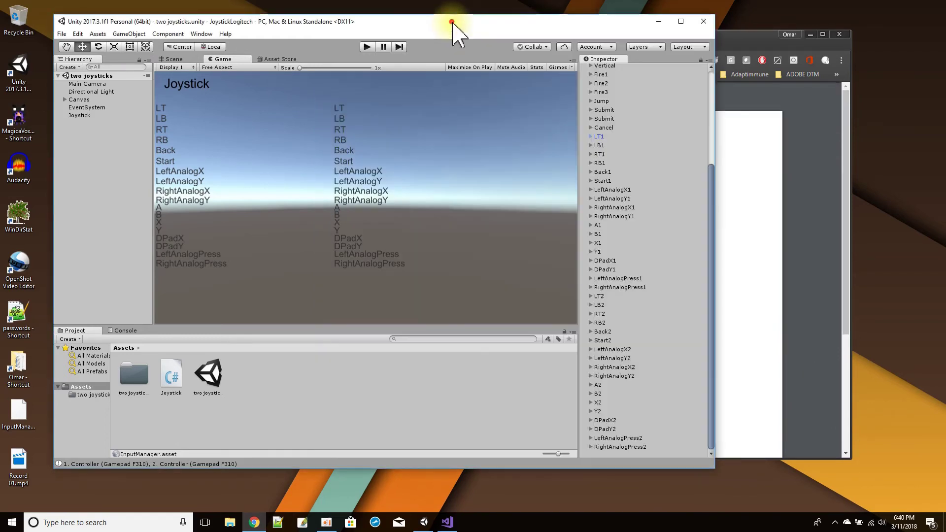
{"action": "key", "text": "alt+Tab"}
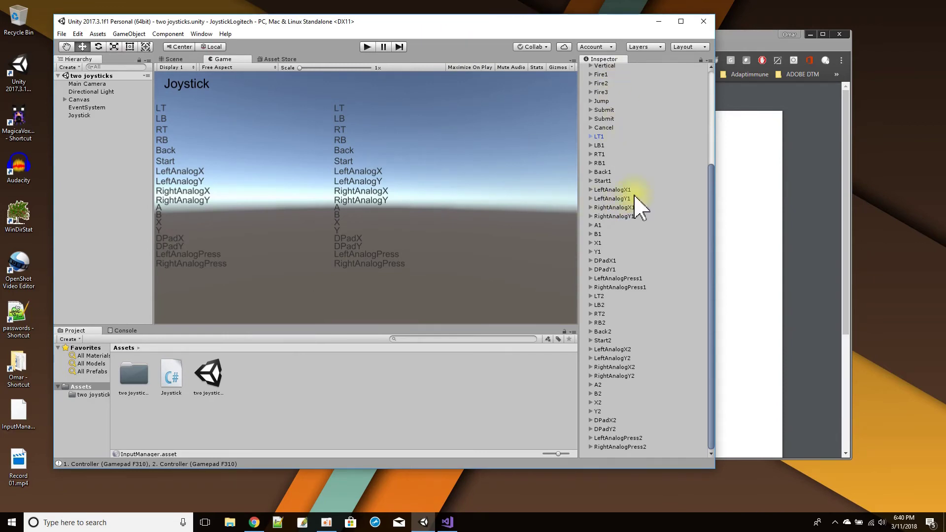
{"action": "scroll", "coordinate": [634, 196], "scroll_direction": "up", "scroll_amount": 5}
{"action": "scroll", "coordinate": [626, 99], "scroll_direction": "up", "scroll_amount": 1}
{"action": "scroll", "coordinate": [649, 246], "scroll_direction": "down", "scroll_amount": 4}
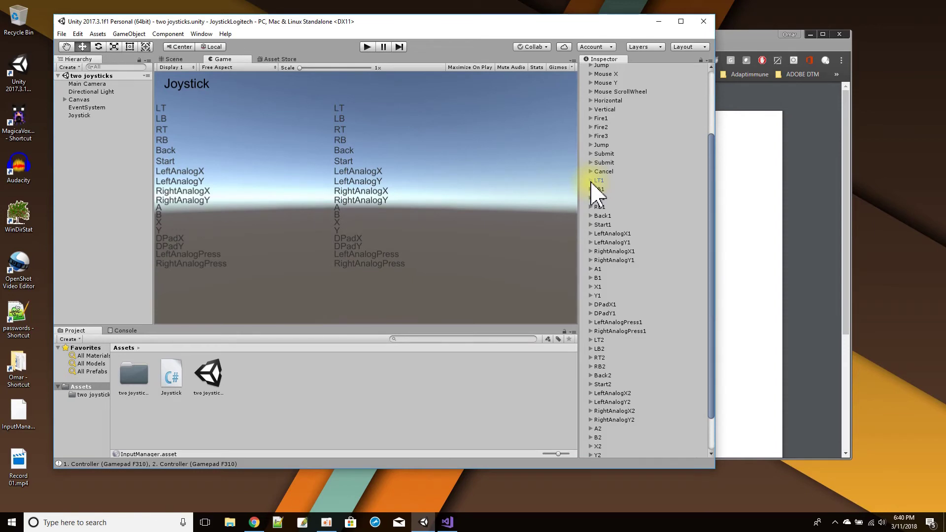
Inspect the LT1 entry's Axis and Joy Num options and its Dead value, then collapse the entry
{"action": "left_click", "coordinate": [592, 182]}
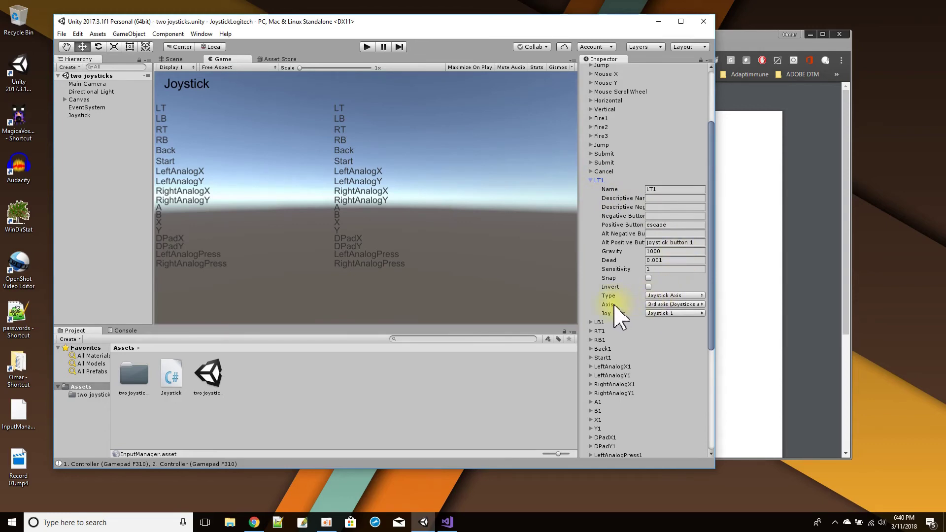
{"action": "left_click", "coordinate": [669, 305]}
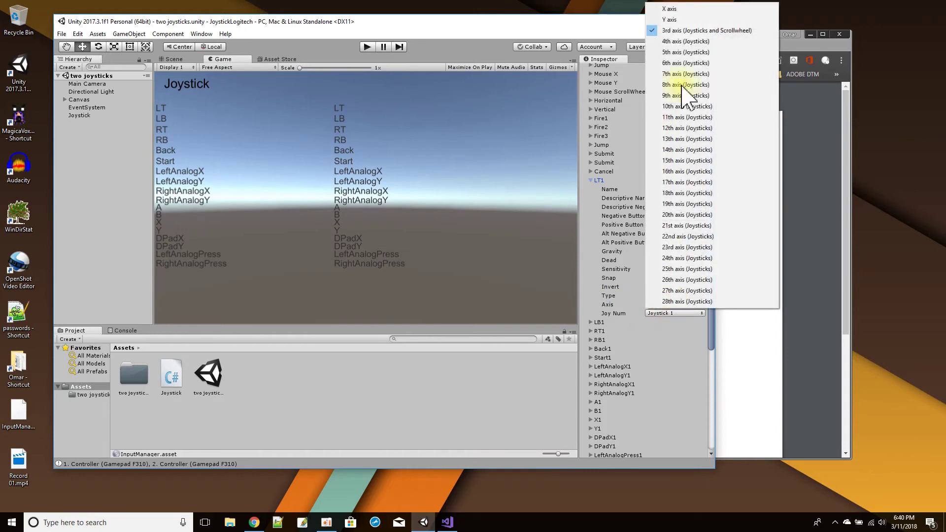
{"action": "left_click", "coordinate": [680, 30]}
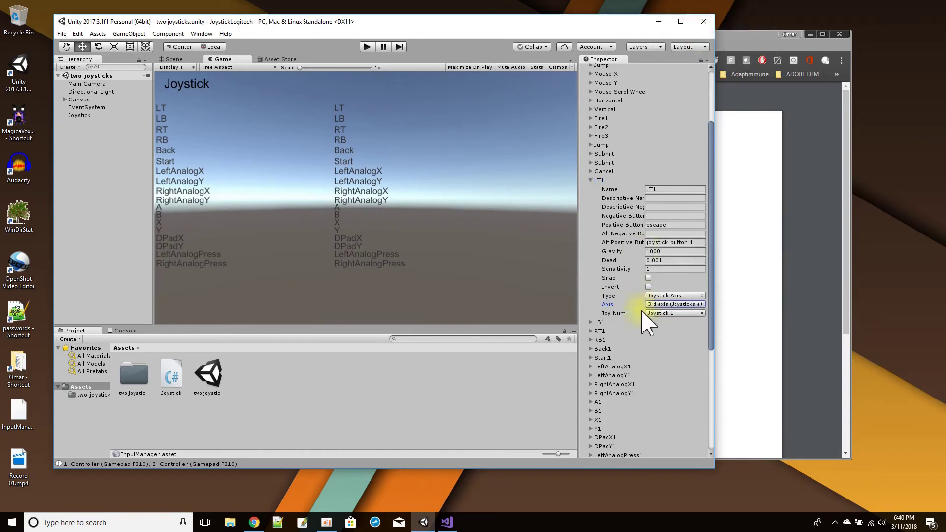
{"action": "left_click", "coordinate": [660, 313]}
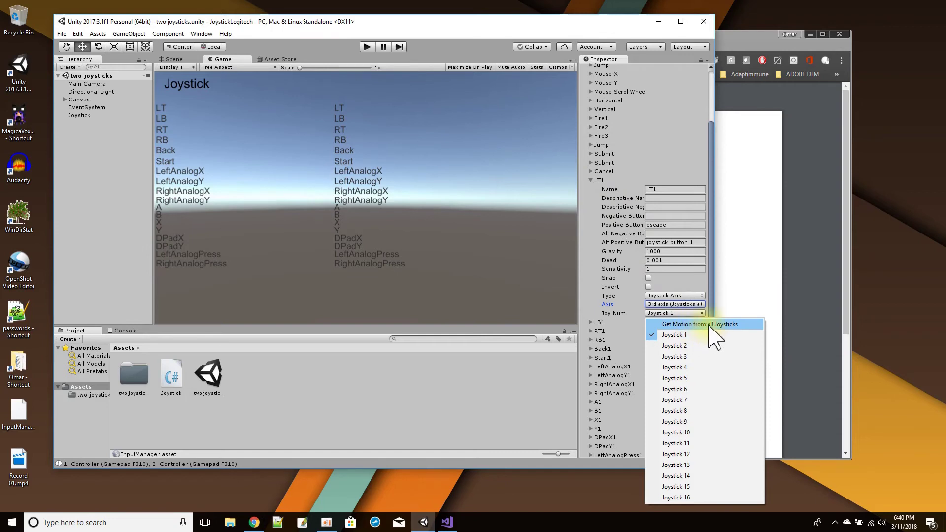
{"action": "left_click", "coordinate": [628, 314]}
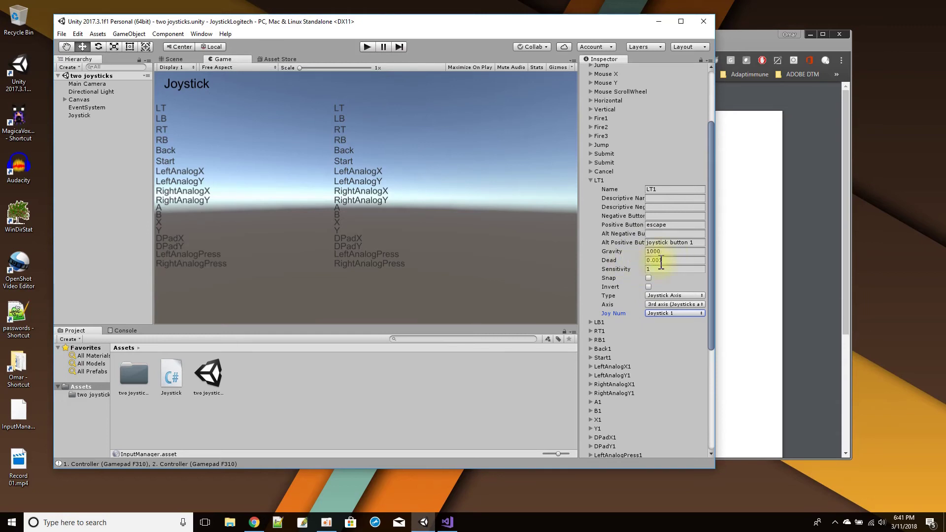
{"action": "left_click_drag", "start_coordinate": [666, 260], "coordinate": [714, 268]}
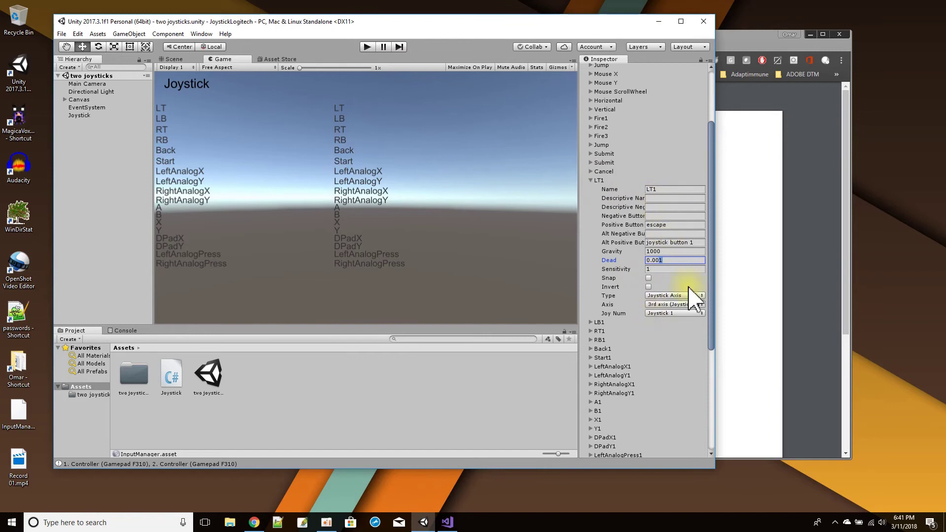
{"action": "left_click", "coordinate": [591, 180]}
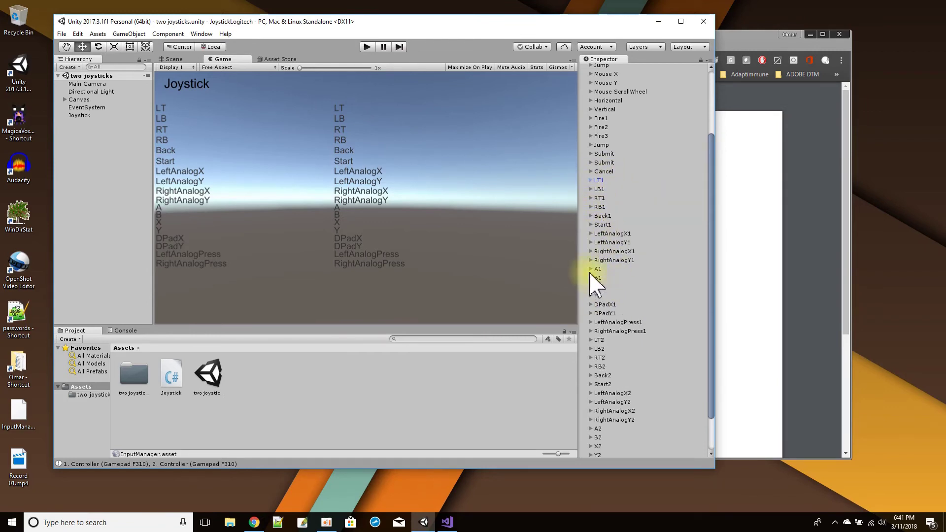
Expand the A1 entry to examine its button settings, including Alt Positive Button and Type, and collapse it
{"action": "left_click", "coordinate": [591, 269]}
{"action": "scroll", "coordinate": [673, 277], "scroll_direction": "down", "scroll_amount": 2}
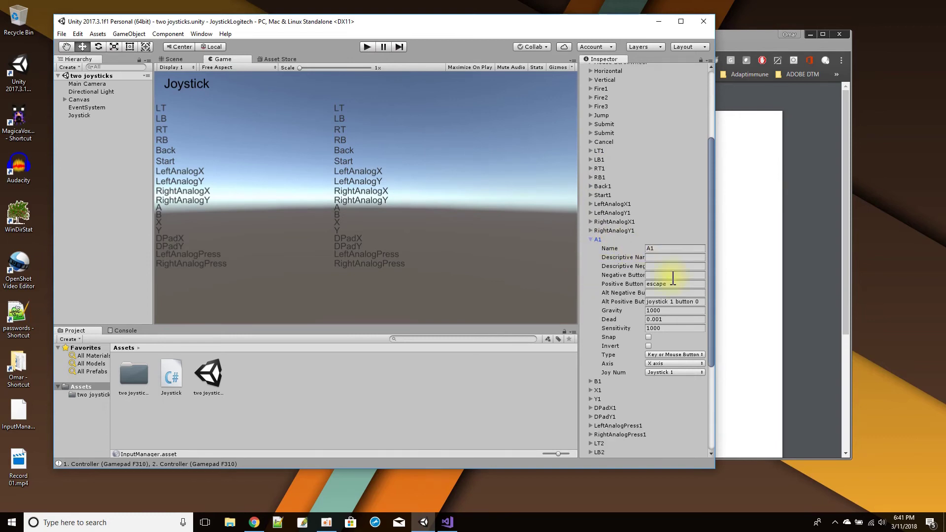
{"action": "left_click", "coordinate": [594, 241]}
Check the mappings table in the Chrome PDF, then return to Unity and review the Input Manager's full list of entries
{"action": "left_click", "coordinate": [807, 163]}
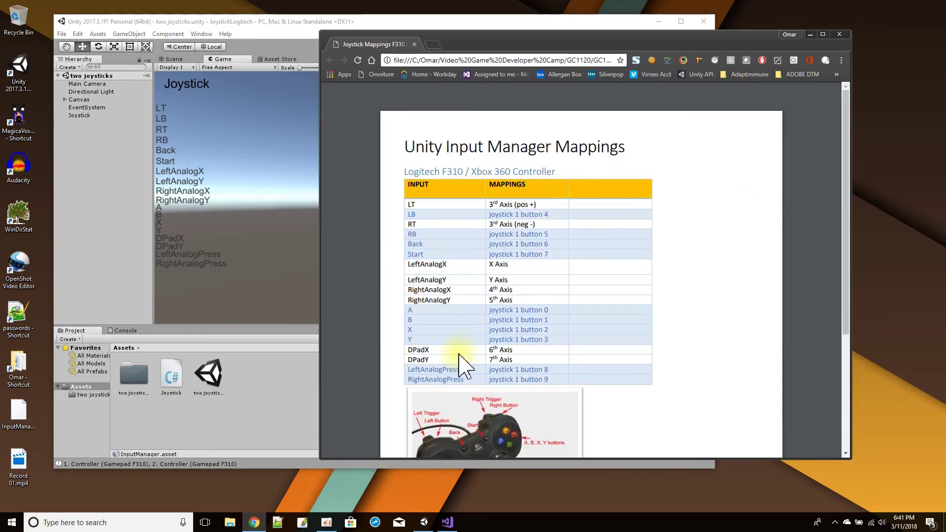
{"action": "left_click", "coordinate": [357, 20]}
{"action": "scroll", "coordinate": [650, 274], "scroll_direction": "up", "scroll_amount": 5}
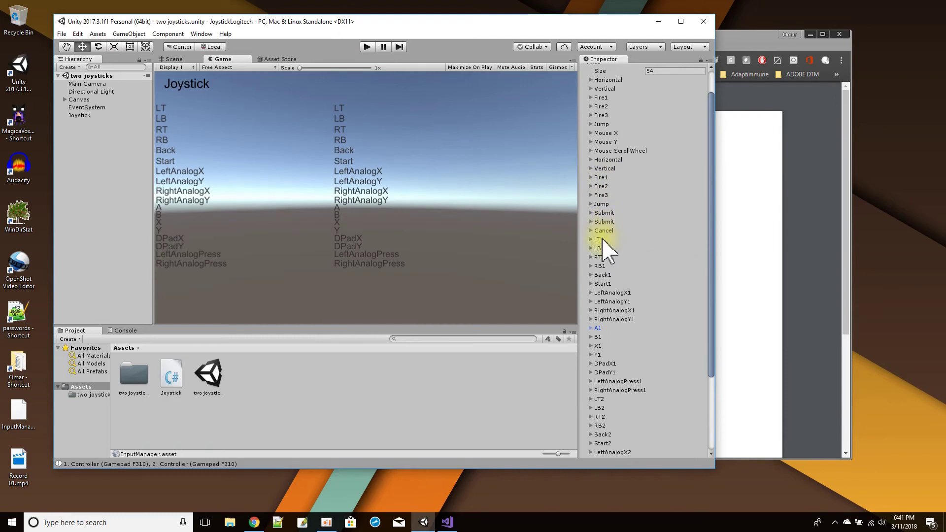
{"action": "scroll", "coordinate": [602, 251], "scroll_direction": "down", "scroll_amount": 5}
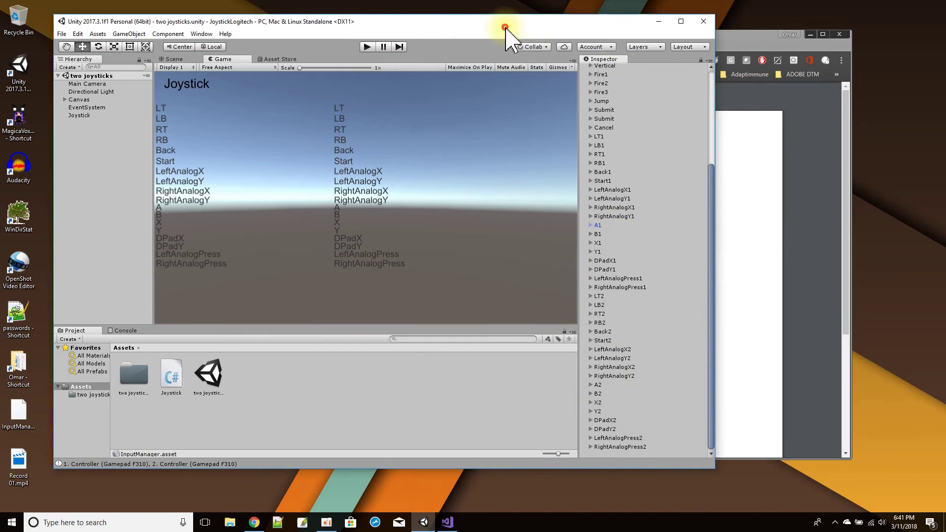
{"action": "left_click_drag", "start_coordinate": [505, 27], "coordinate": [511, 28]}
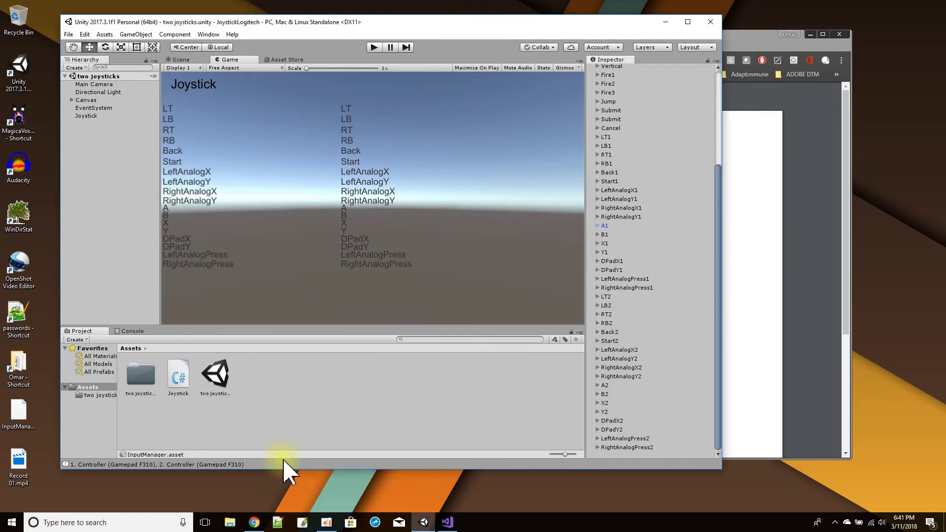
Show the Unity project in File Explorer and open its ProjectSettings folder
{"action": "right_click", "coordinate": [316, 384]}
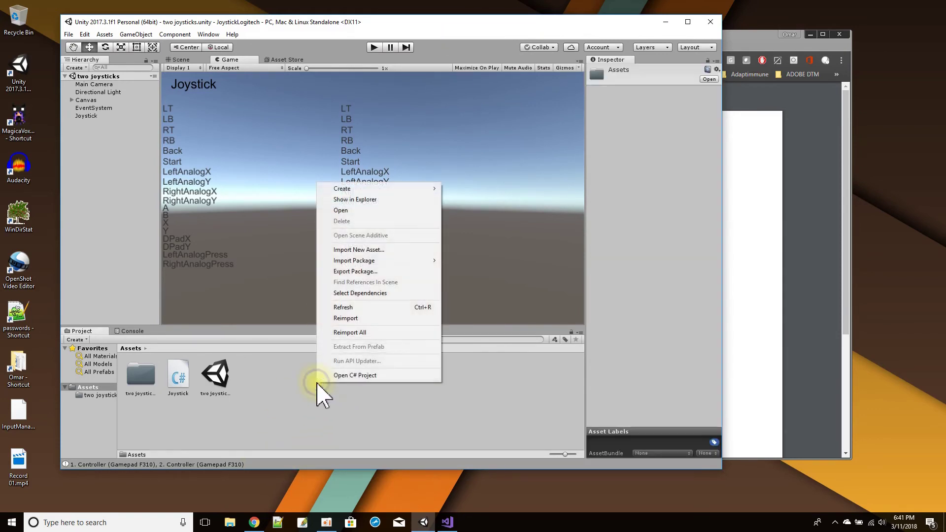
{"action": "left_click", "coordinate": [338, 200]}
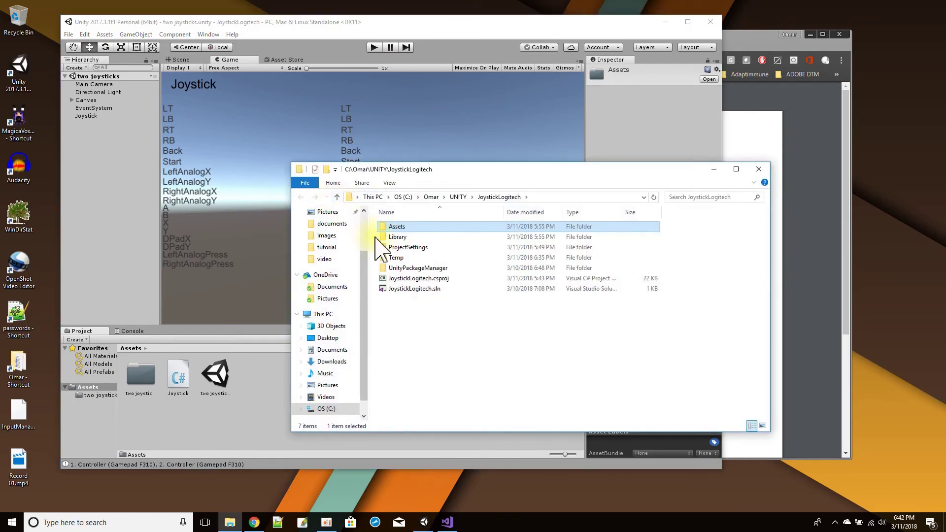
{"action": "double_click", "coordinate": [400, 248]}
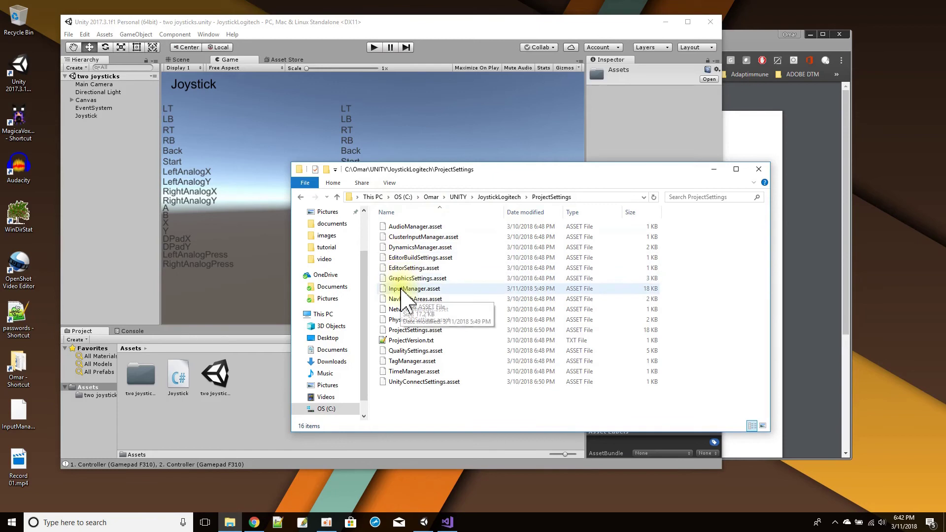
Open InputManager.asset in Notepad++, look through its axis definitions, and close the editor
{"action": "left_click", "coordinate": [400, 288]}
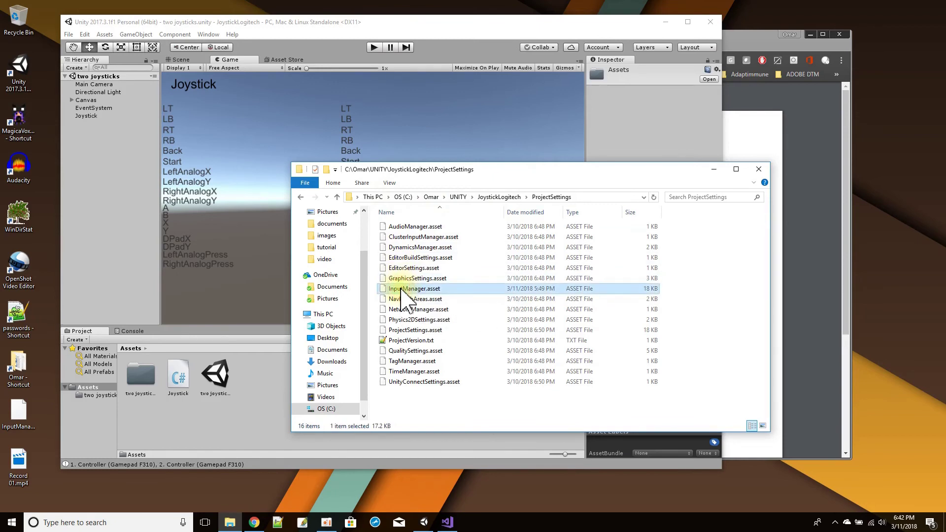
{"action": "right_click", "coordinate": [400, 289]}
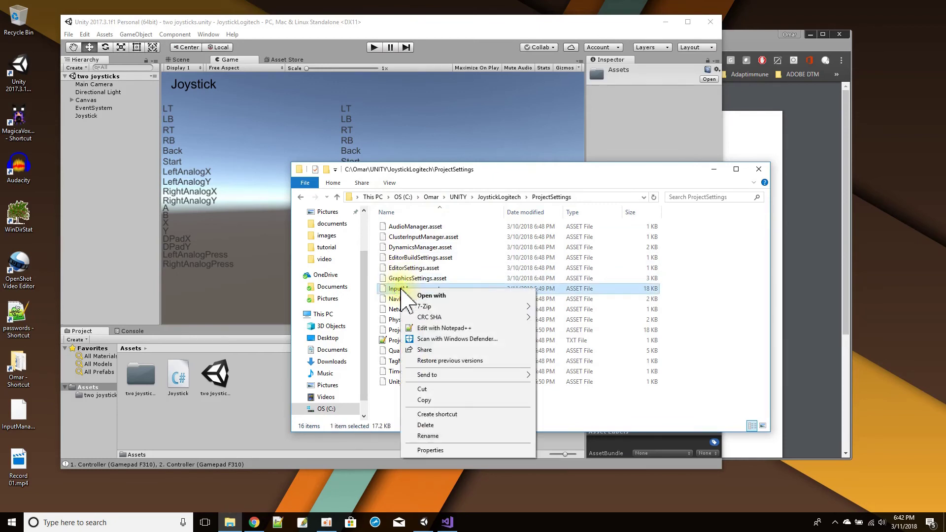
{"action": "left_click", "coordinate": [422, 329]}
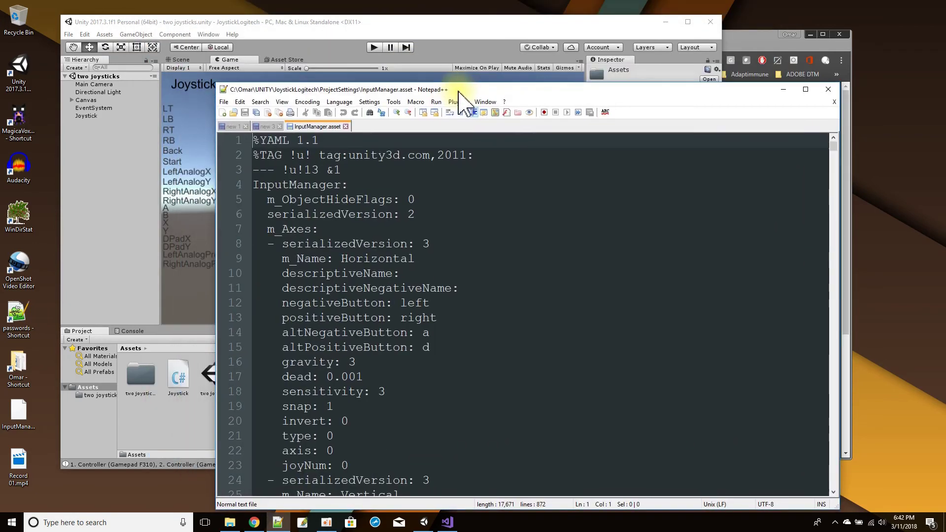
{"action": "scroll", "coordinate": [404, 290], "scroll_direction": "down", "scroll_amount": 19}
{"action": "scroll", "coordinate": [404, 290], "scroll_direction": "down", "scroll_amount": 18}
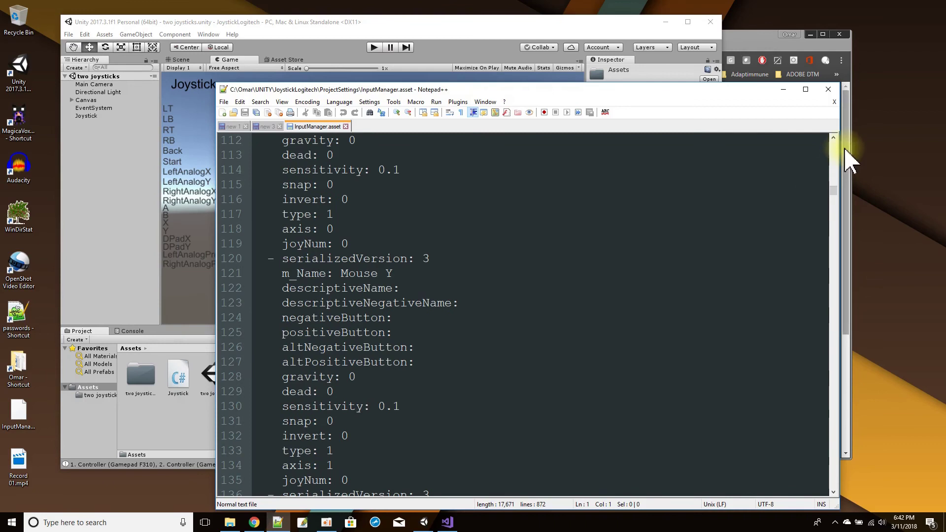
{"action": "left_click", "coordinate": [827, 94]}
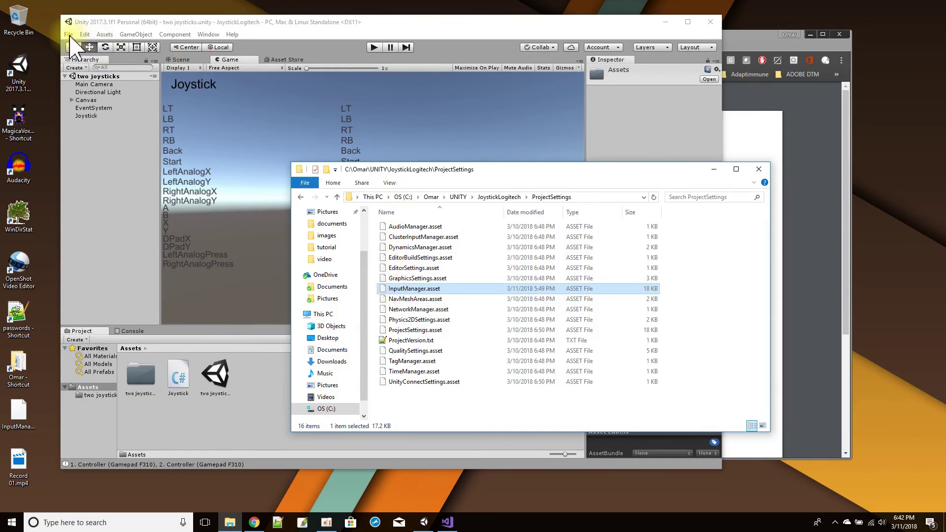
Move the desktop copy of InputManager.asset into the ProjectSettings folder, replacing the existing file
{"action": "left_click", "coordinate": [19, 413]}
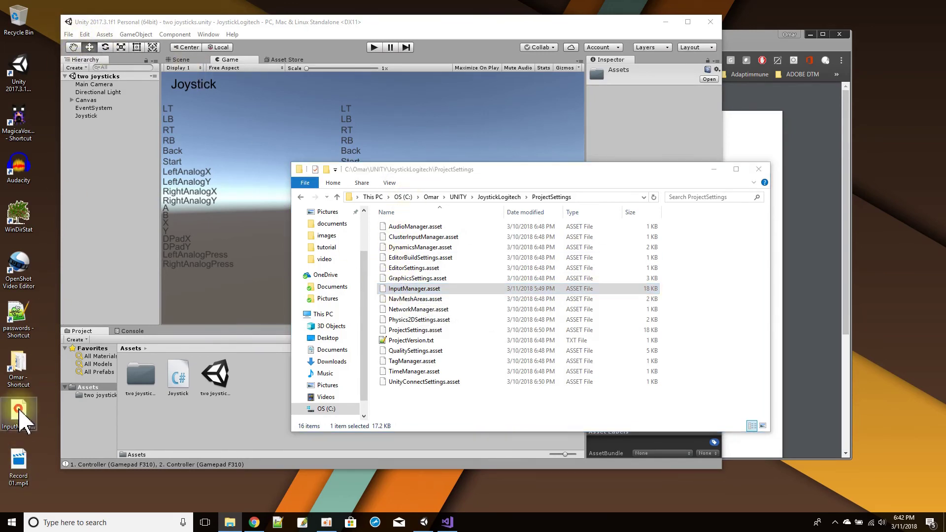
{"action": "left_click_drag", "start_coordinate": [18, 412], "coordinate": [717, 321]}
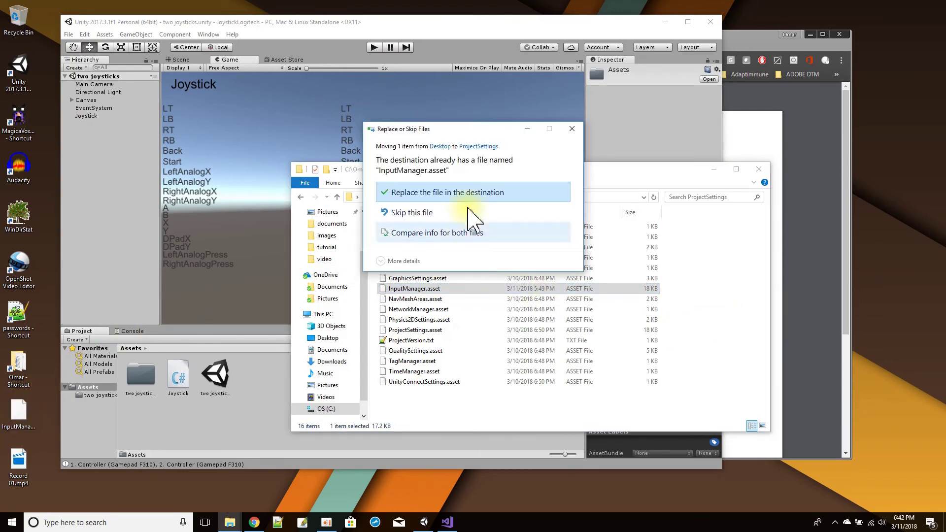
{"action": "left_click", "coordinate": [434, 193]}
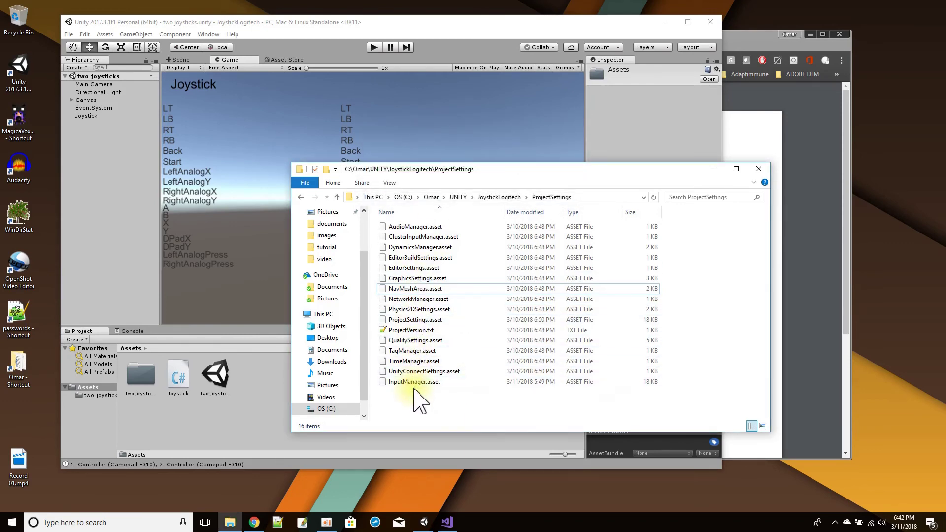
Return to Unity and open the Input project settings to review the joystick 1 and joystick 2 entries
{"action": "left_click", "coordinate": [434, 18]}
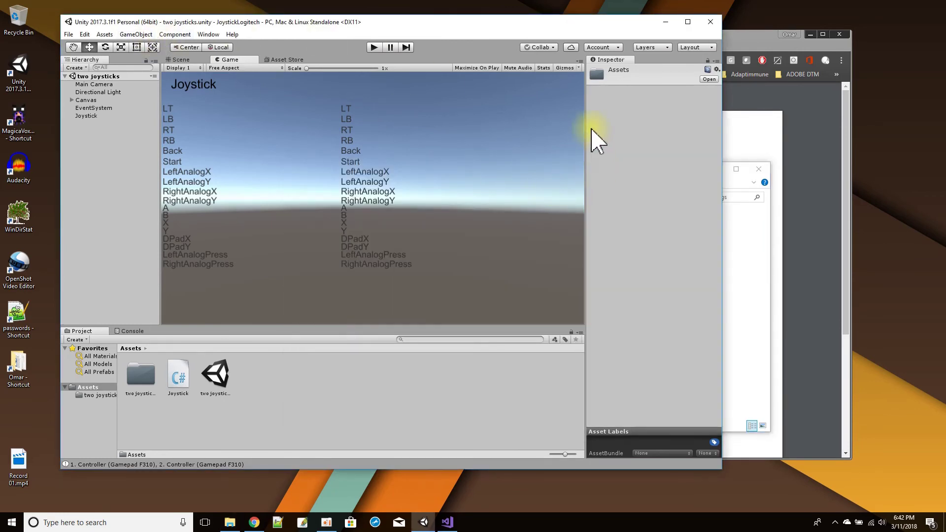
{"action": "left_click", "coordinate": [85, 34]}
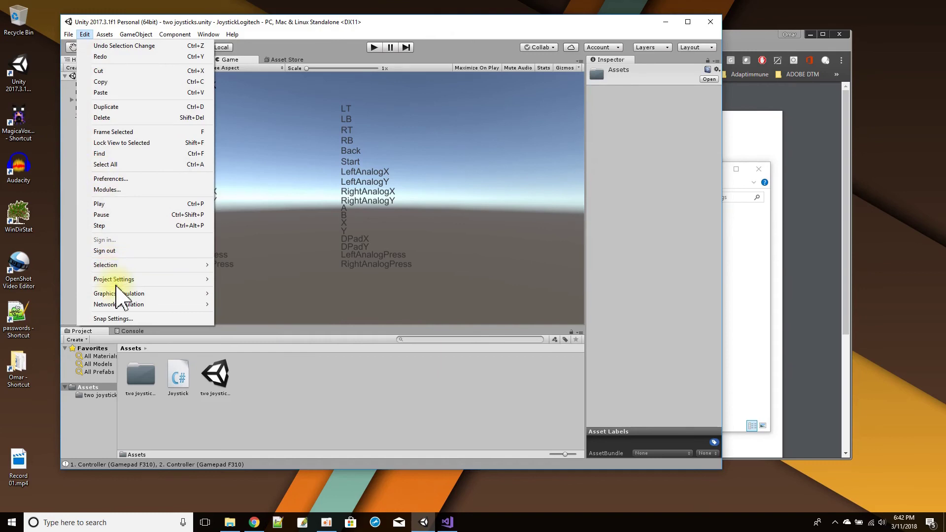
{"action": "mouse_move", "coordinate": [118, 280]}
{"action": "left_click", "coordinate": [243, 283]}
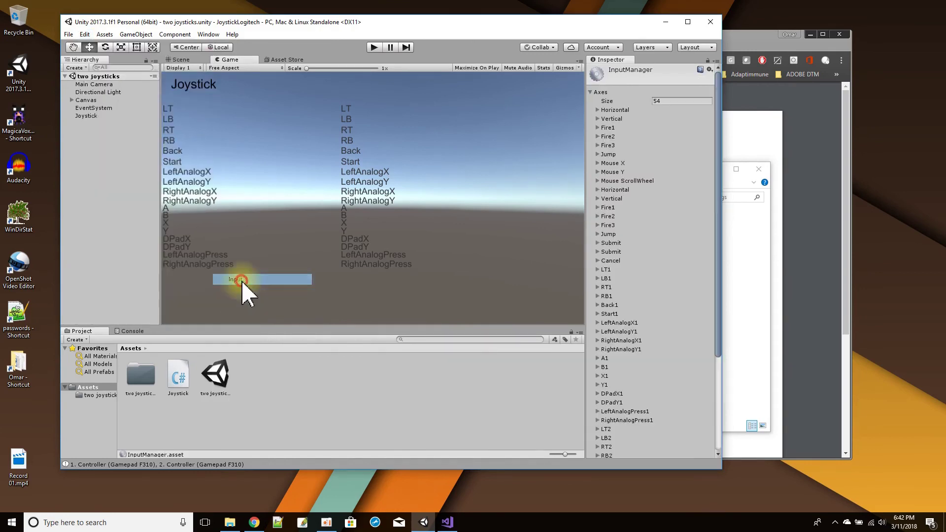
{"action": "scroll", "coordinate": [634, 306], "scroll_direction": "down", "scroll_amount": 3}
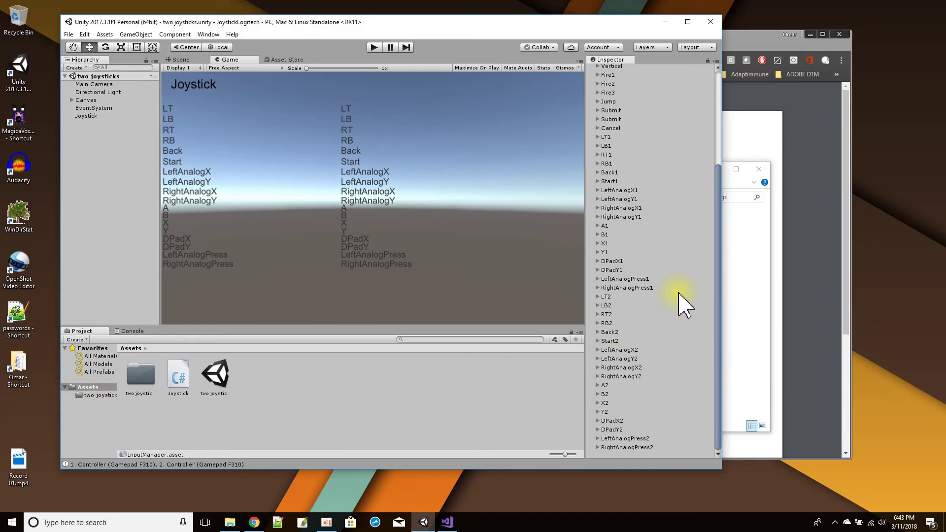
Review the mappings, controller picture and AXIS/BUTTON tables in the Chrome PDF, then switch back to Unity
{"action": "left_click", "coordinate": [743, 47]}
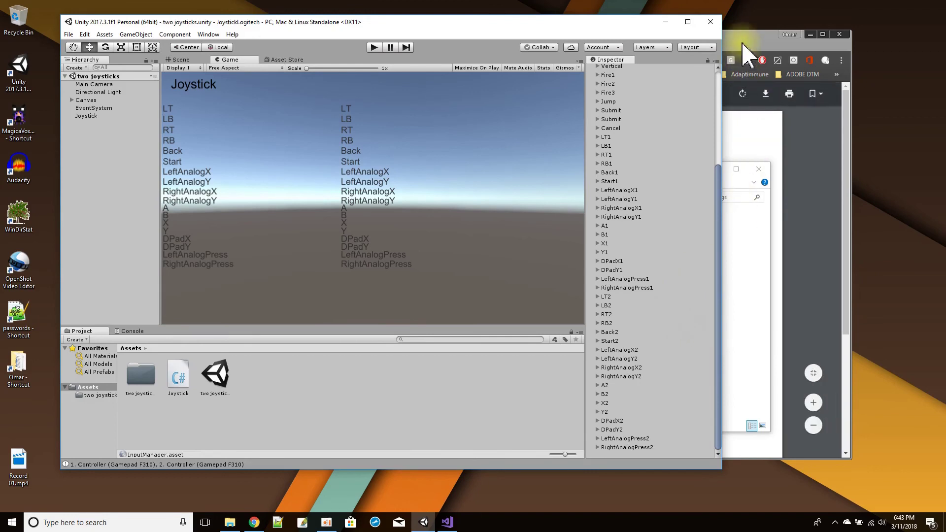
{"action": "scroll", "coordinate": [481, 216], "scroll_direction": "down", "scroll_amount": 3}
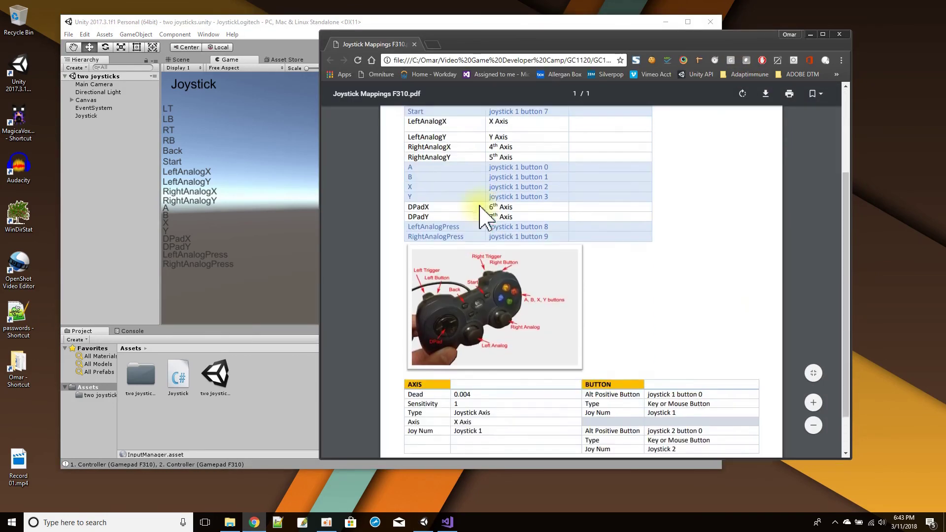
{"action": "scroll", "coordinate": [481, 206], "scroll_direction": "up", "scroll_amount": 3}
{"action": "scroll", "coordinate": [516, 197], "scroll_direction": "down", "scroll_amount": 4}
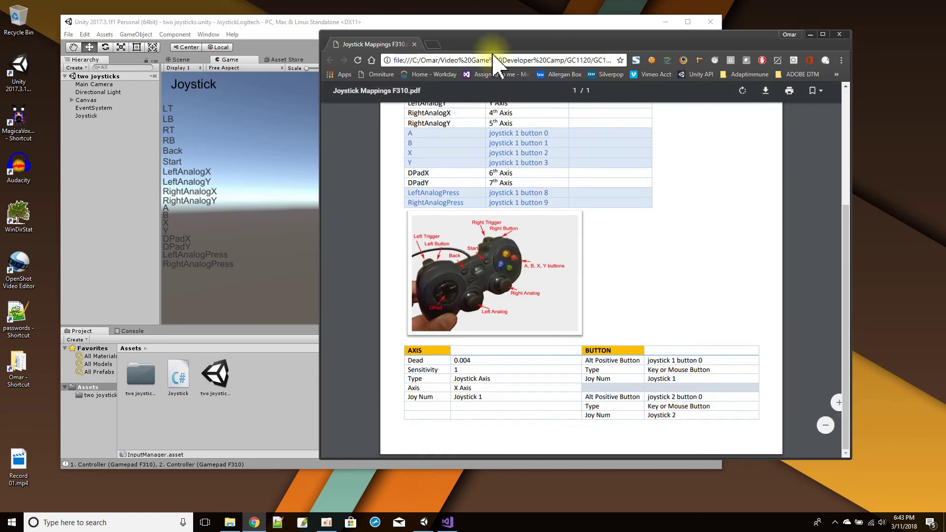
{"action": "left_click", "coordinate": [488, 22]}
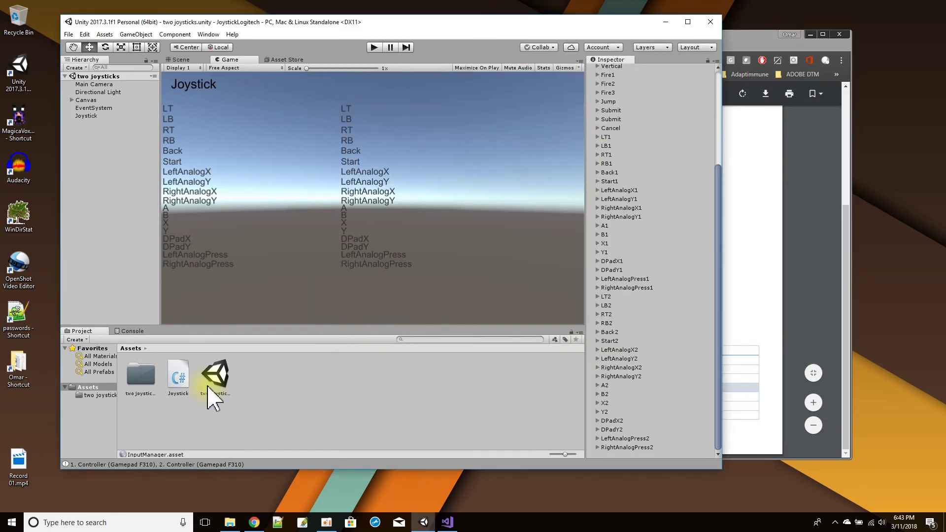
Open the Joystick object's script in Visual Studio and highlight the Input.GetButton call and its LB1 argument in ReadingJoystick1
{"action": "left_click", "coordinate": [86, 115]}
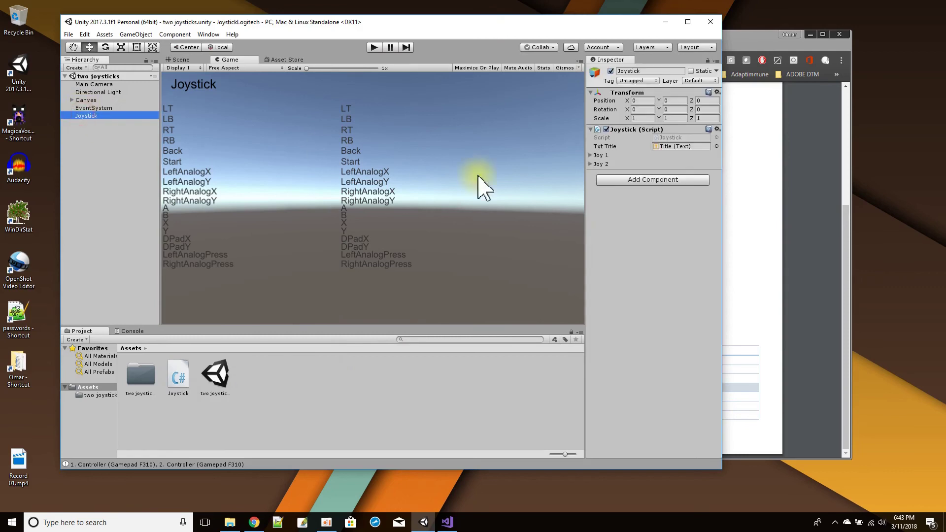
{"action": "double_click", "coordinate": [670, 137]}
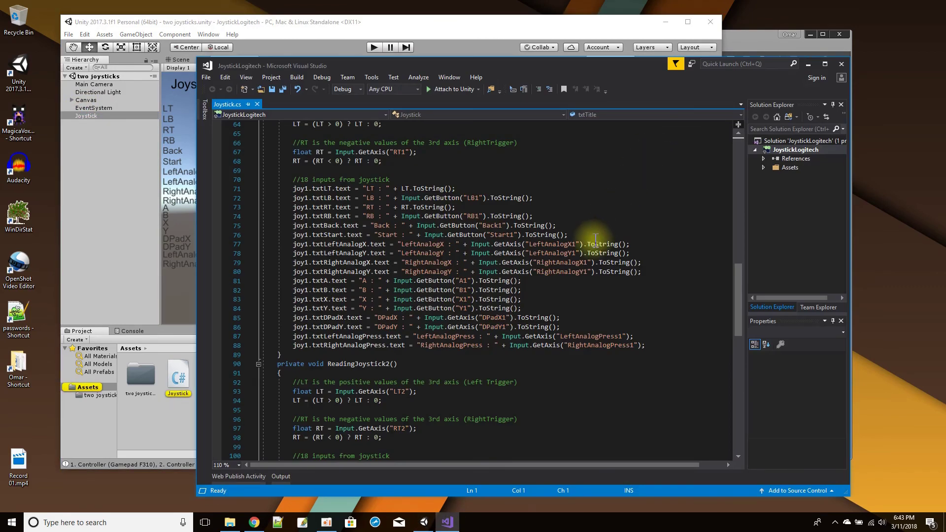
{"action": "left_click", "coordinate": [403, 198]}
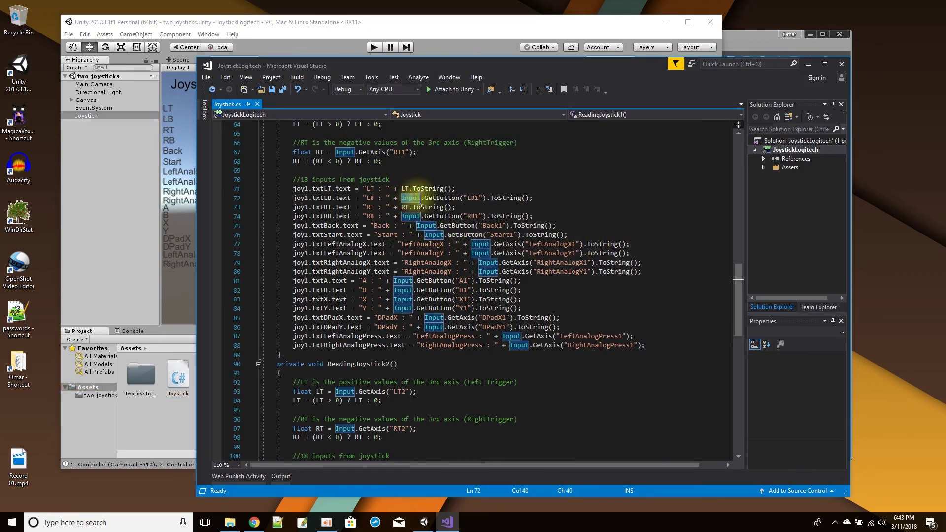
{"action": "left_click_drag", "start_coordinate": [403, 197], "coordinate": [440, 190]}
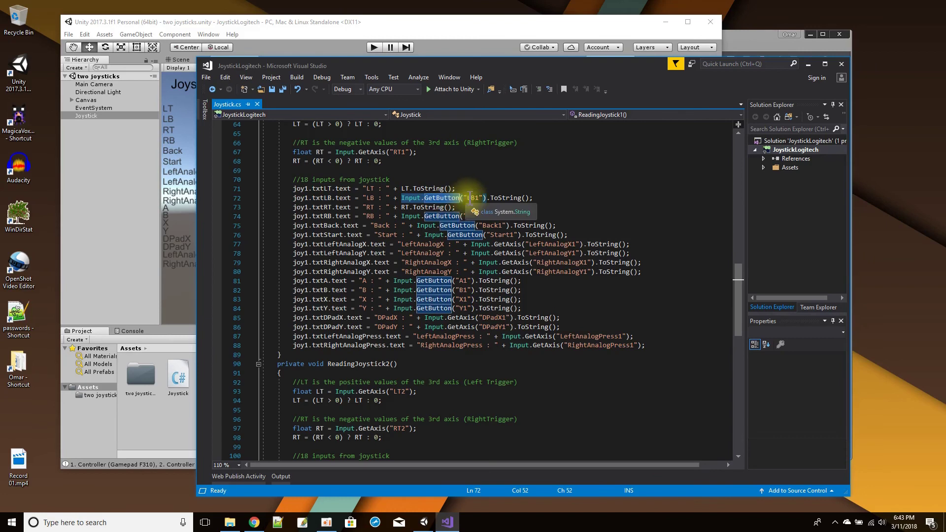
{"action": "left_click", "coordinate": [467, 198]}
{"action": "double_click", "coordinate": [468, 198]}
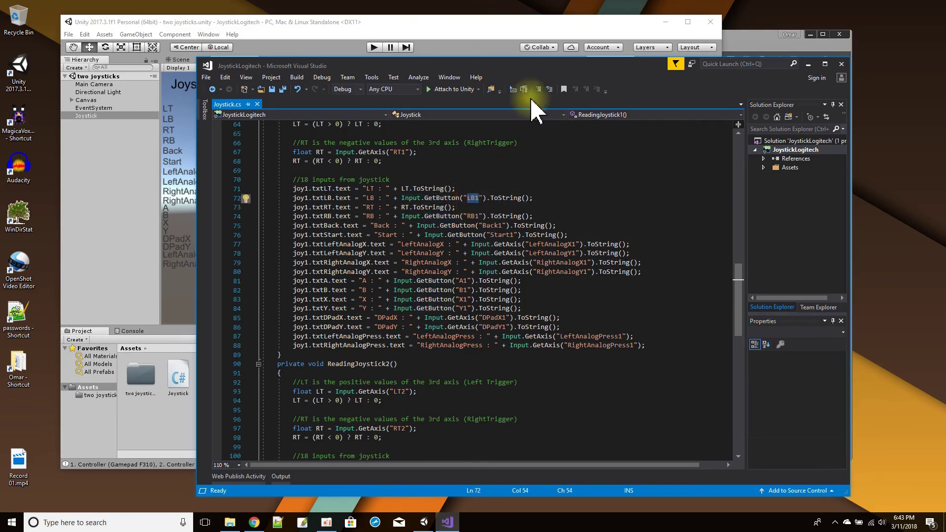
Switch to Unity and open the Input project settings to look over the joystick 1 axis names
{"action": "left_click", "coordinate": [531, 29]}
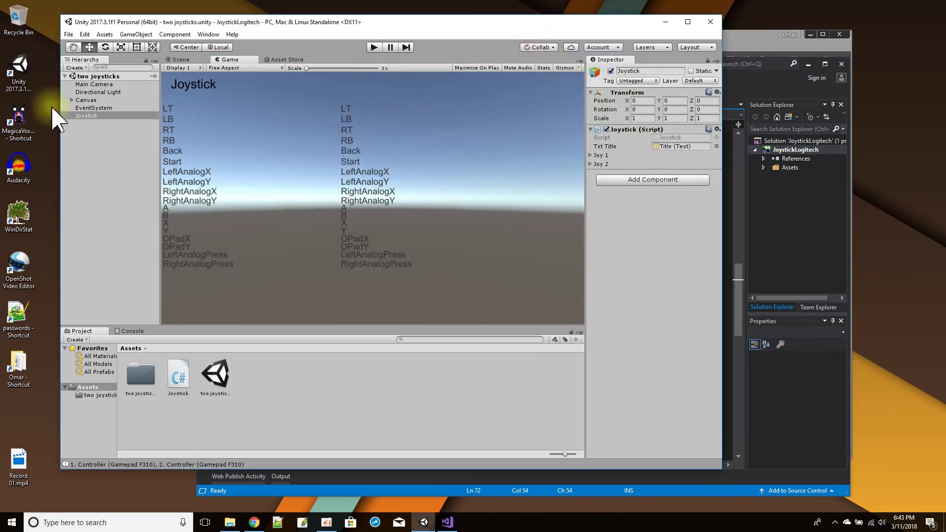
{"action": "left_click", "coordinate": [69, 34]}
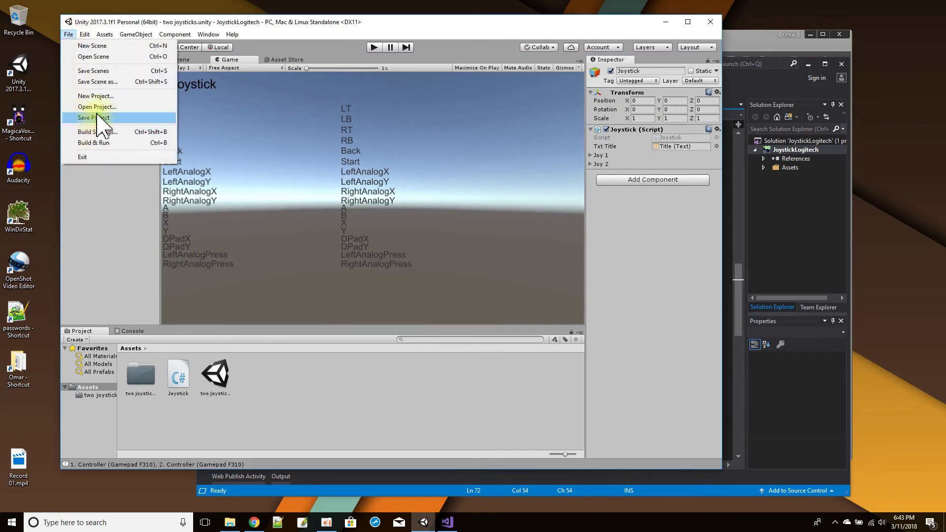
{"action": "mouse_move", "coordinate": [101, 34]}
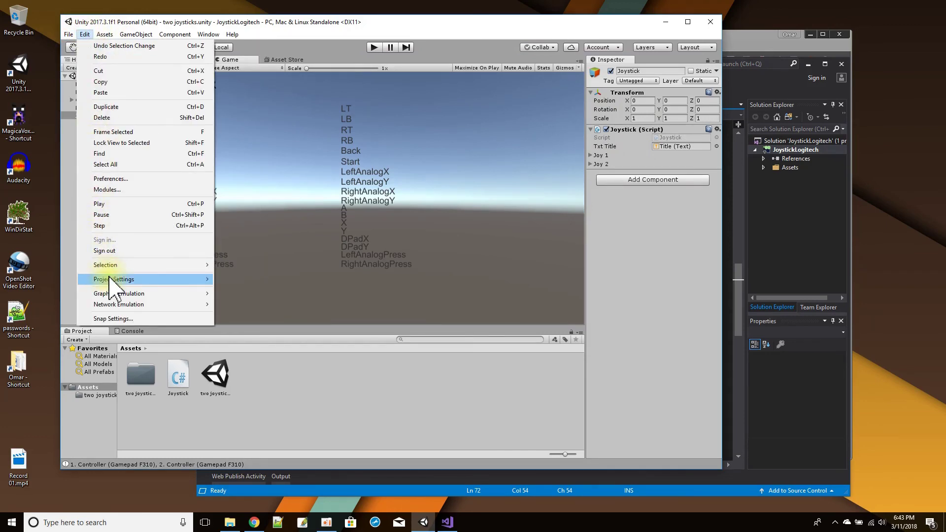
{"action": "mouse_move", "coordinate": [145, 280]}
{"action": "left_click", "coordinate": [294, 279]}
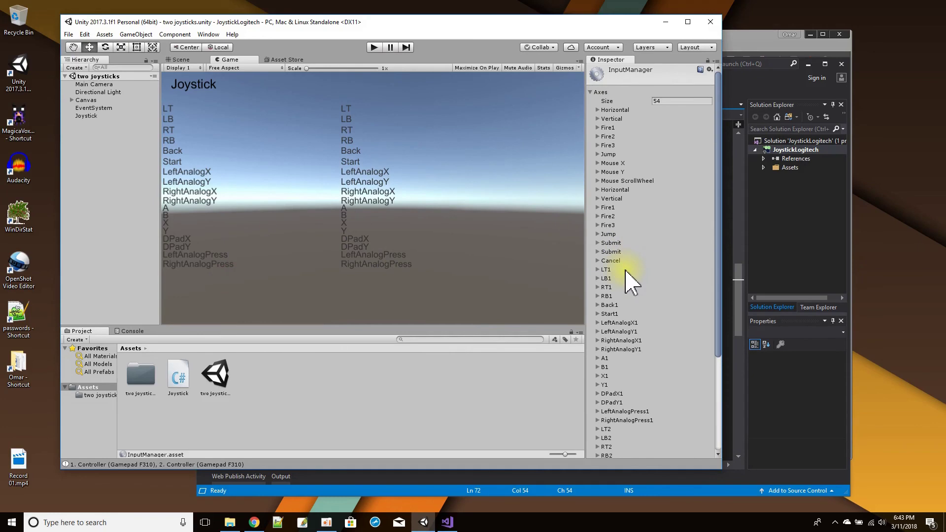
{"action": "scroll", "coordinate": [627, 280], "scroll_direction": "down", "scroll_amount": 1}
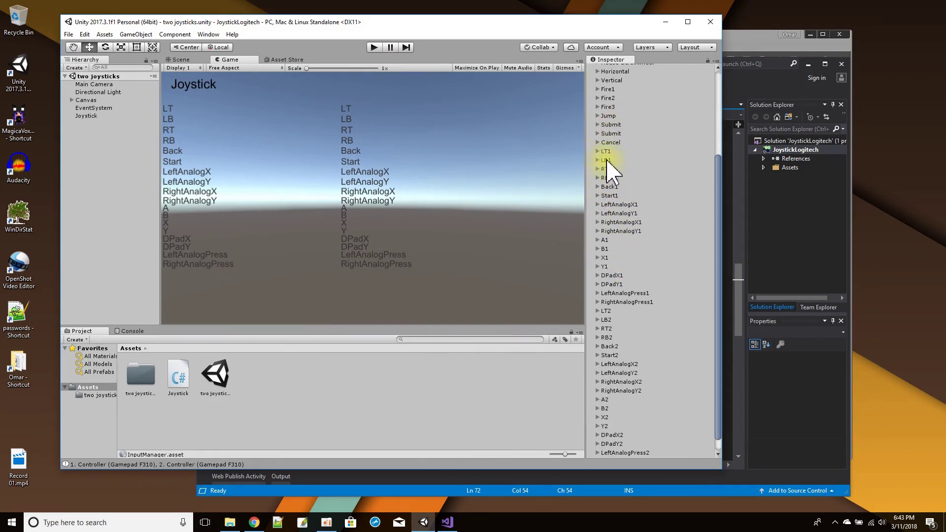
Compare the mapping PDF in Chrome with the highlighted "LeftAnalogX1" argument of Input.GetAxis in Visual Studio, then minimize Chrome
{"action": "left_click", "coordinate": [762, 35]}
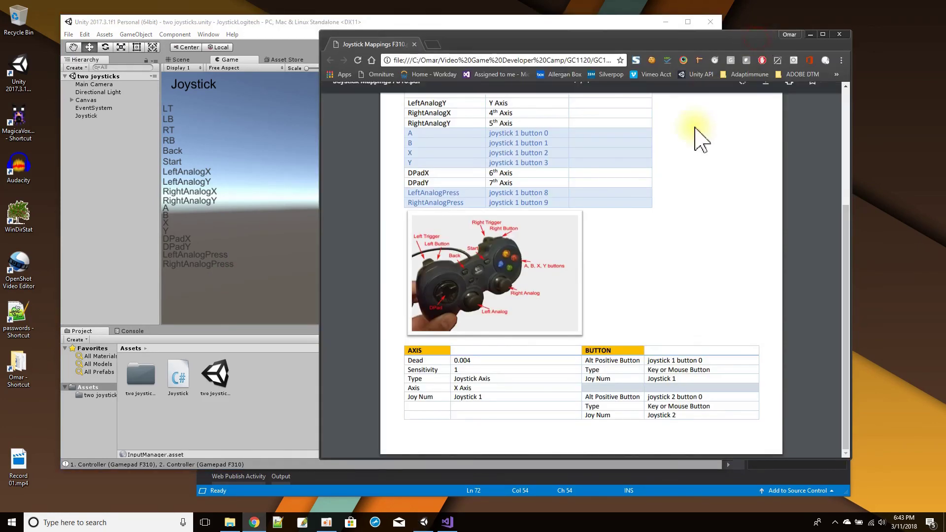
{"action": "left_click", "coordinate": [385, 490]}
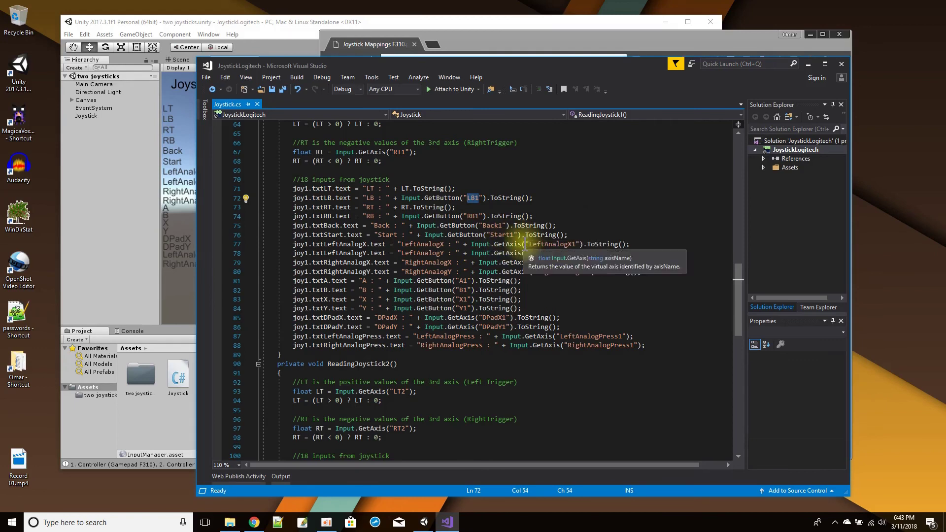
{"action": "left_click_drag", "start_coordinate": [524, 244], "coordinate": [577, 244]}
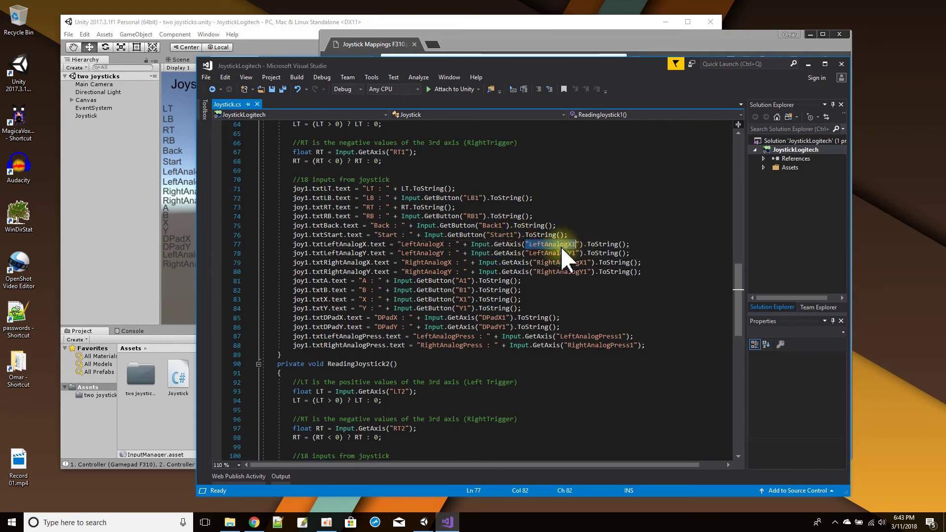
{"action": "left_click", "coordinate": [591, 40]}
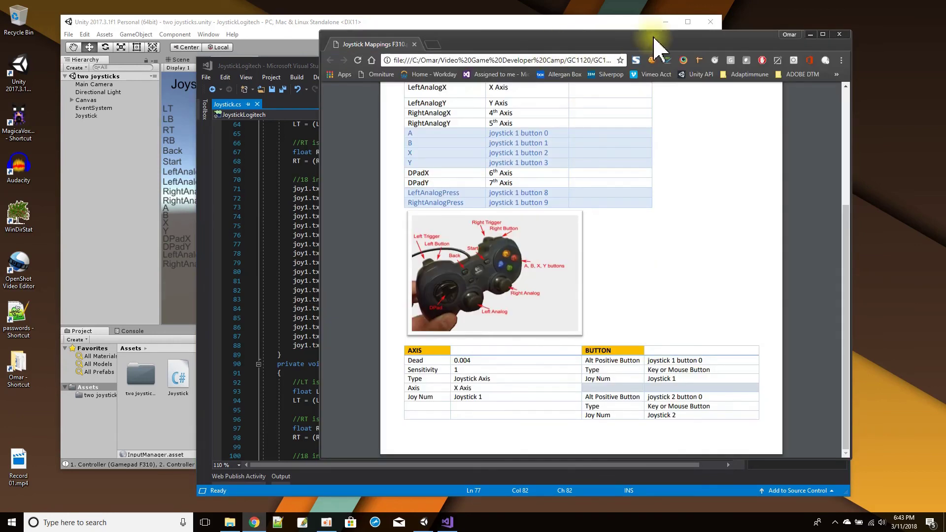
{"action": "left_click", "coordinate": [810, 34]}
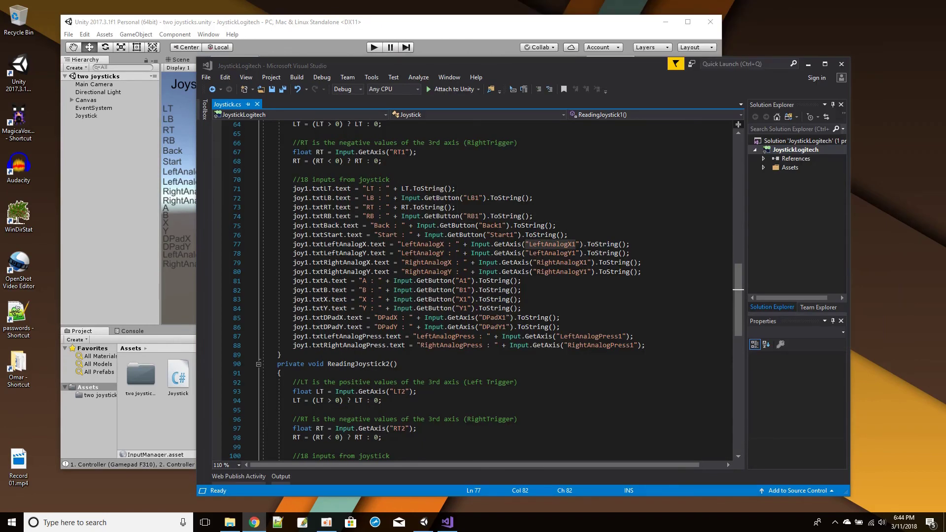
Review the axis entries in Unity's Input Manager, then return to Visual Studio to examine the ReadingJoystick1 trigger code
{"action": "left_click", "coordinate": [468, 38]}
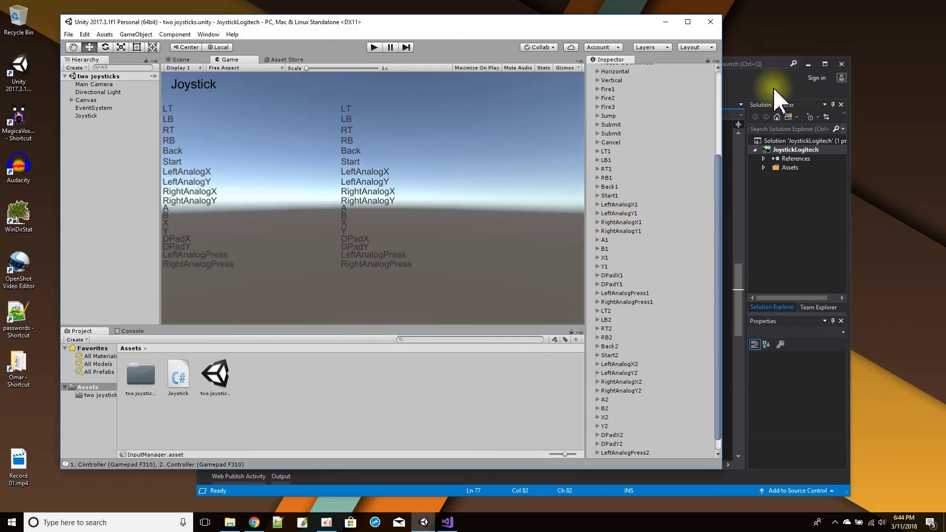
{"action": "left_click", "coordinate": [779, 104]}
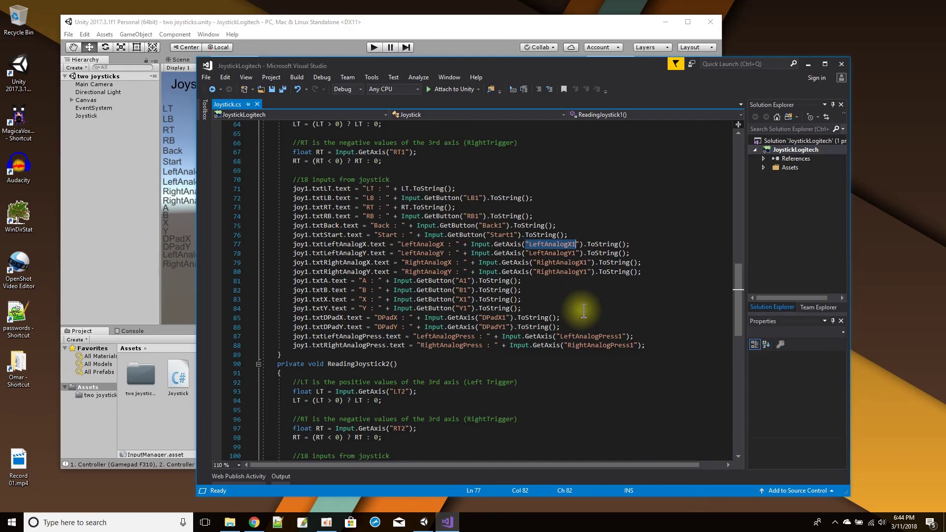
{"action": "scroll", "coordinate": [583, 310], "scroll_direction": "up", "scroll_amount": 1}
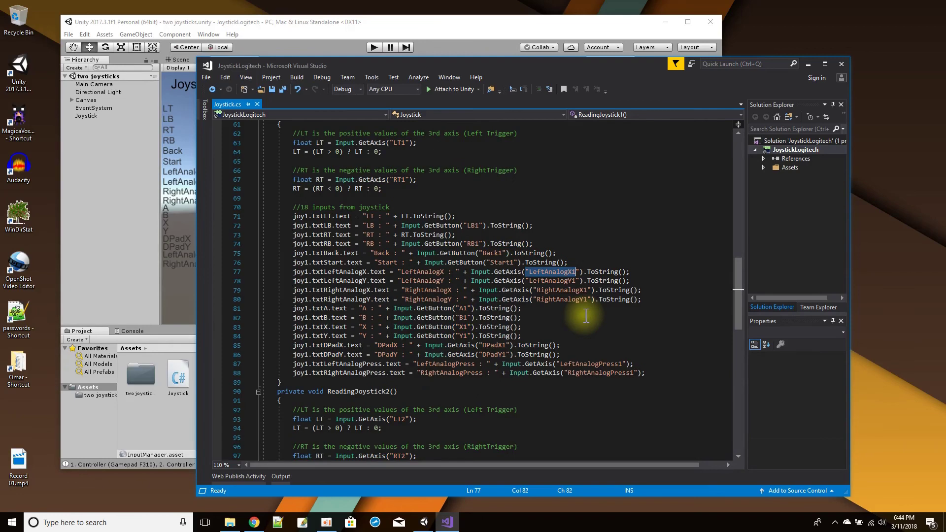